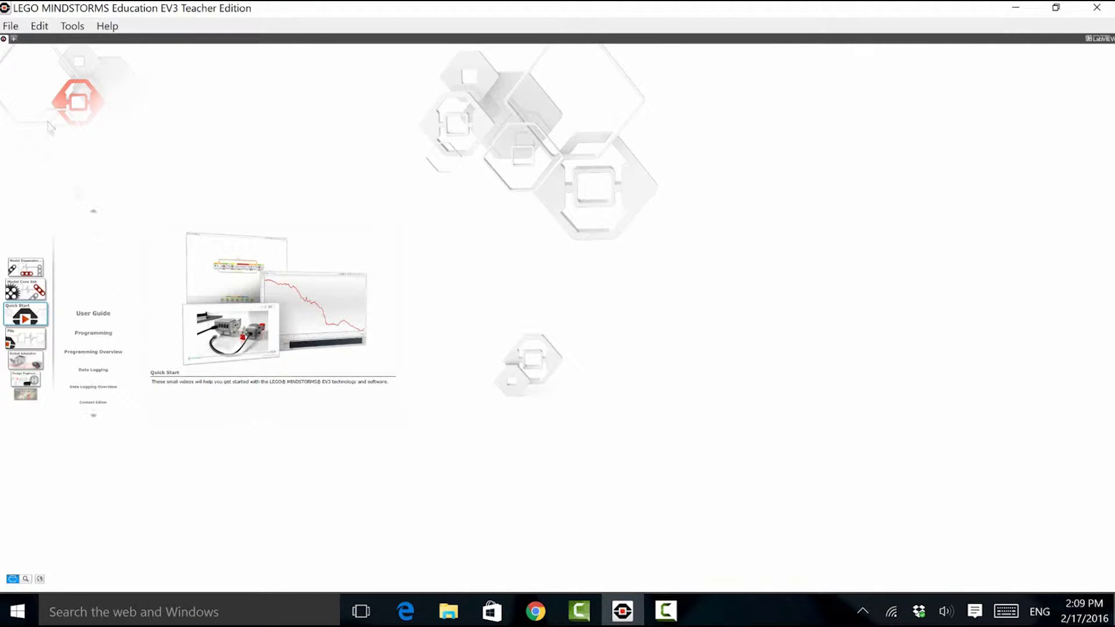
Create a new EV3 project with a blank program holding only the start block
left_click(13, 39)
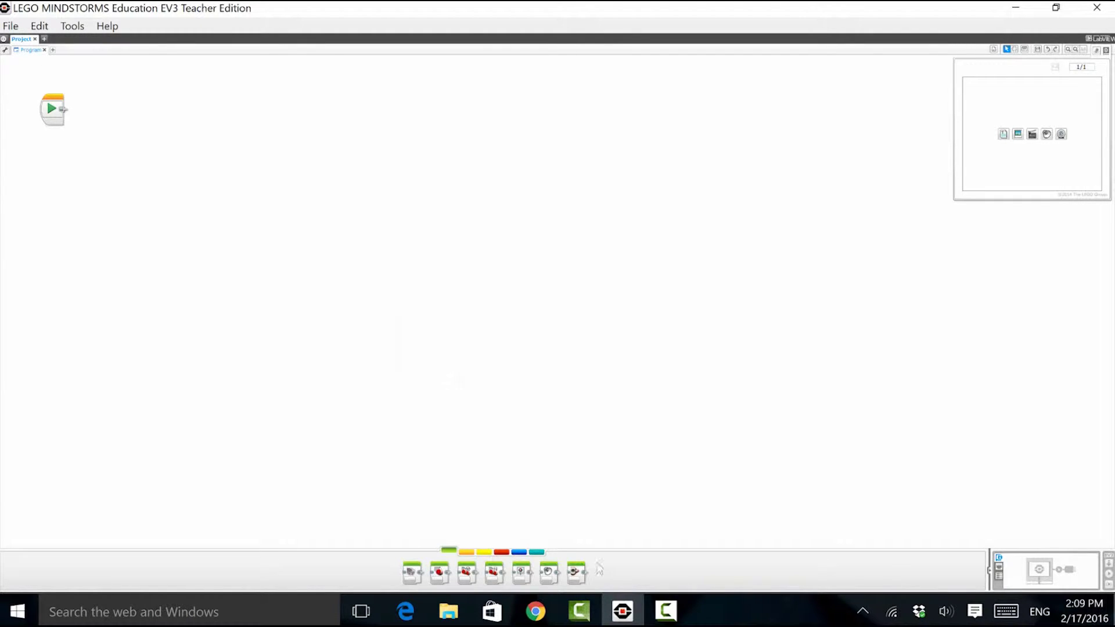
Snap a Move Tank block from the Action palette onto the start block
left_click_drag(467, 572, 93, 106)
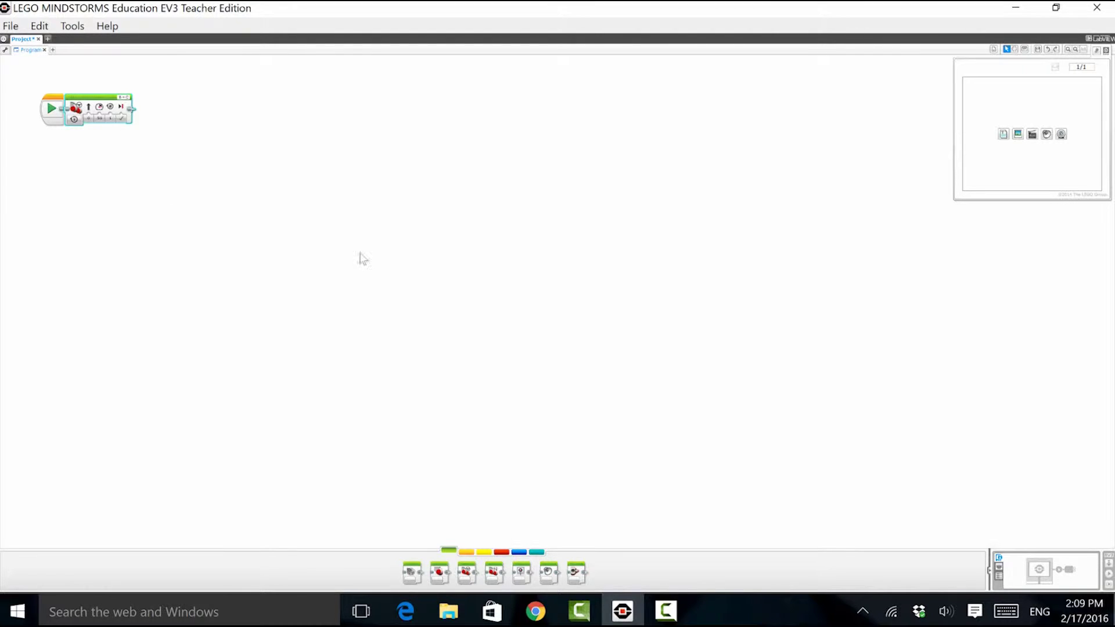
left_click(534, 615)
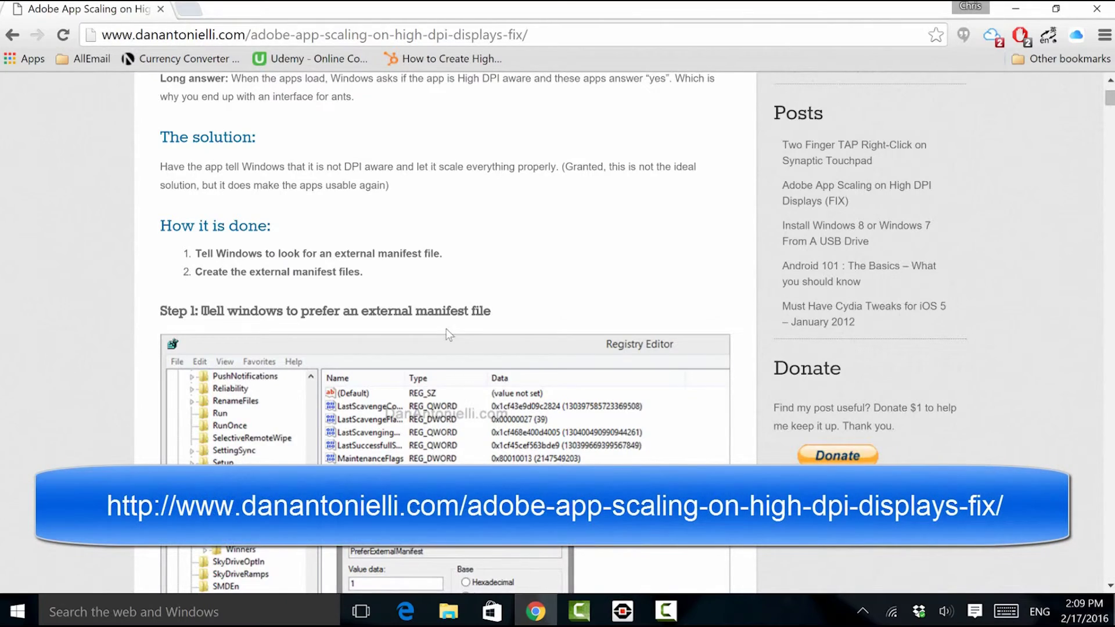
scroll(445, 328, "up", 8)
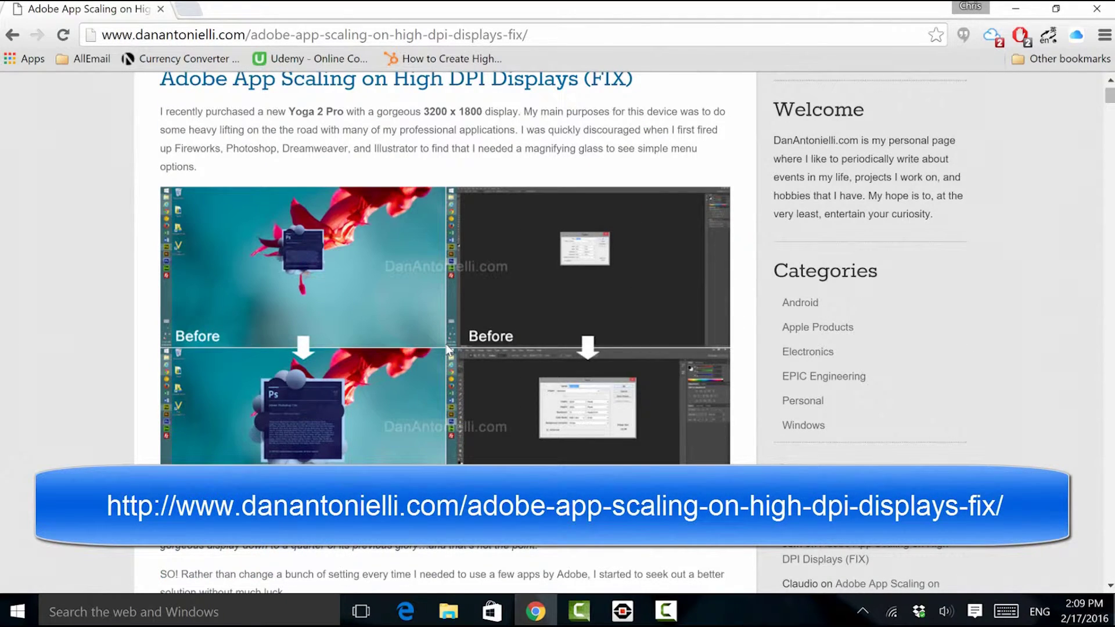
scroll(447, 349, "up", 2)
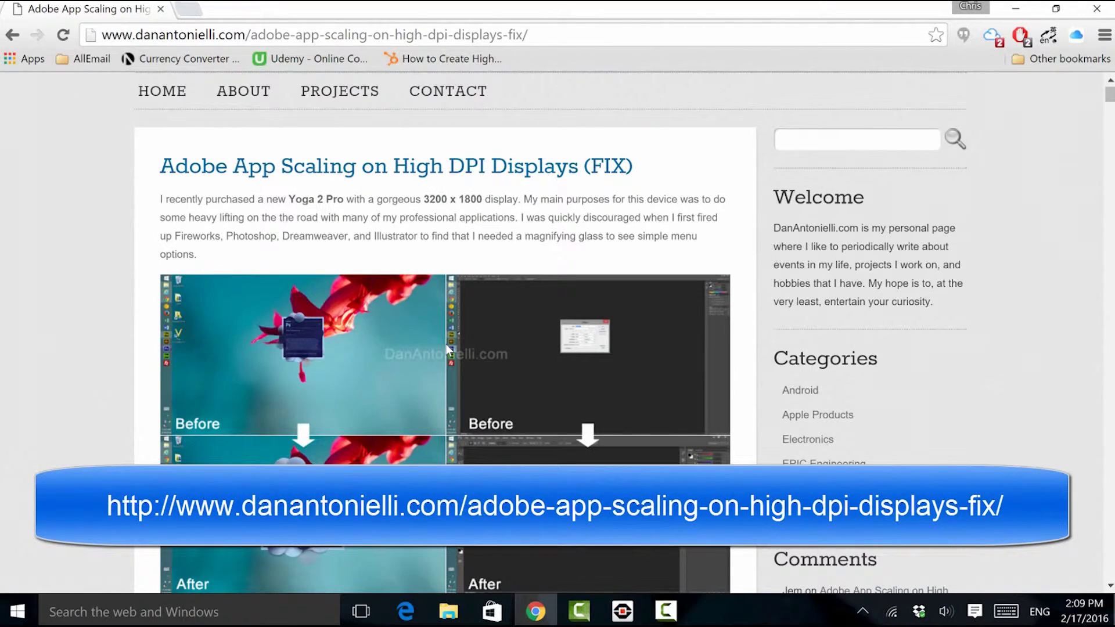
scroll(446, 348, "down", 2)
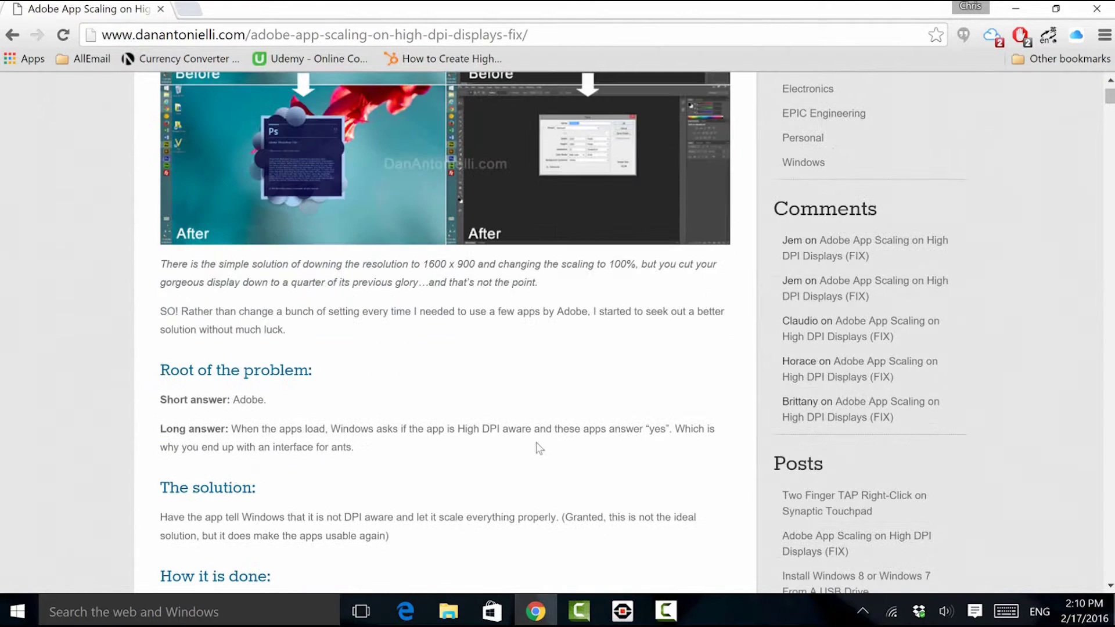
scroll(535, 444, "down", 4)
scroll(535, 444, "down", 20)
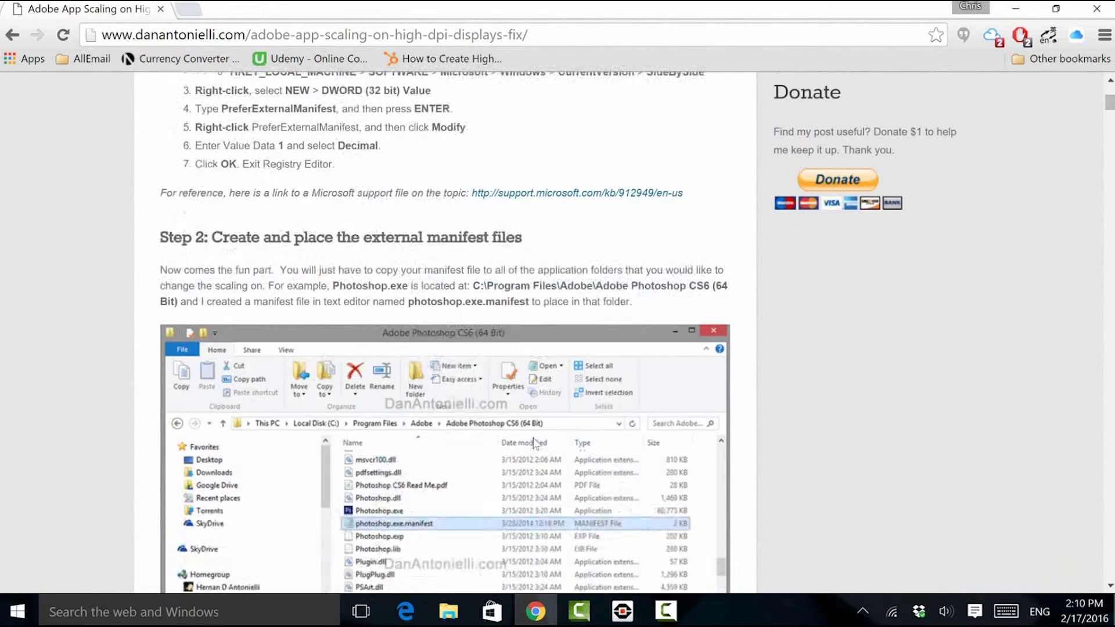
scroll(535, 444, "down", 4)
scroll(536, 444, "up", 14)
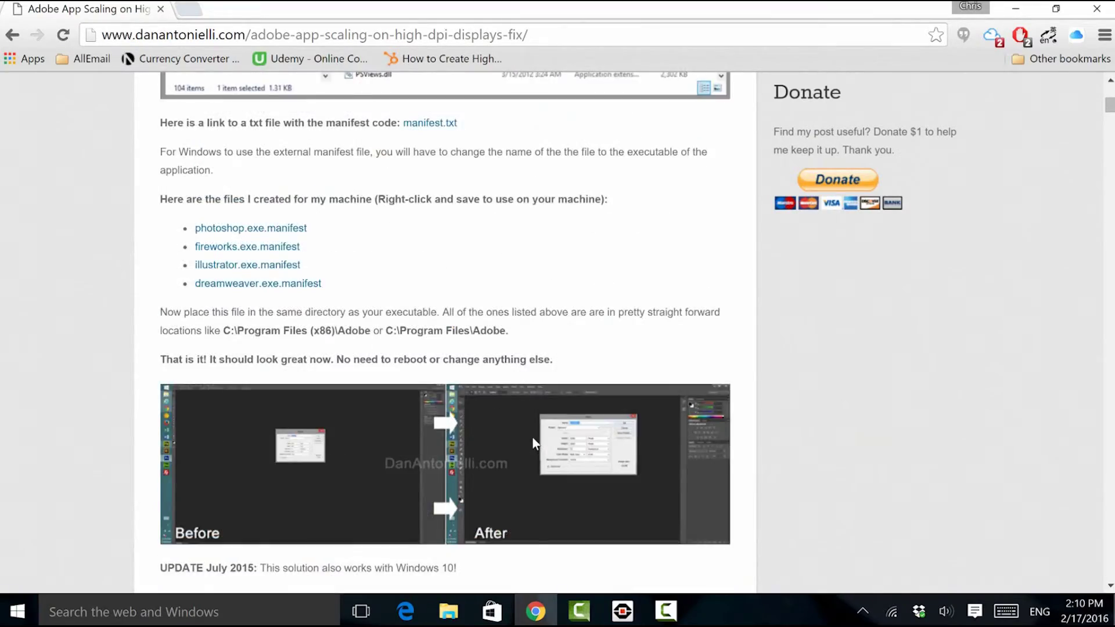
scroll(532, 438, "up", 15)
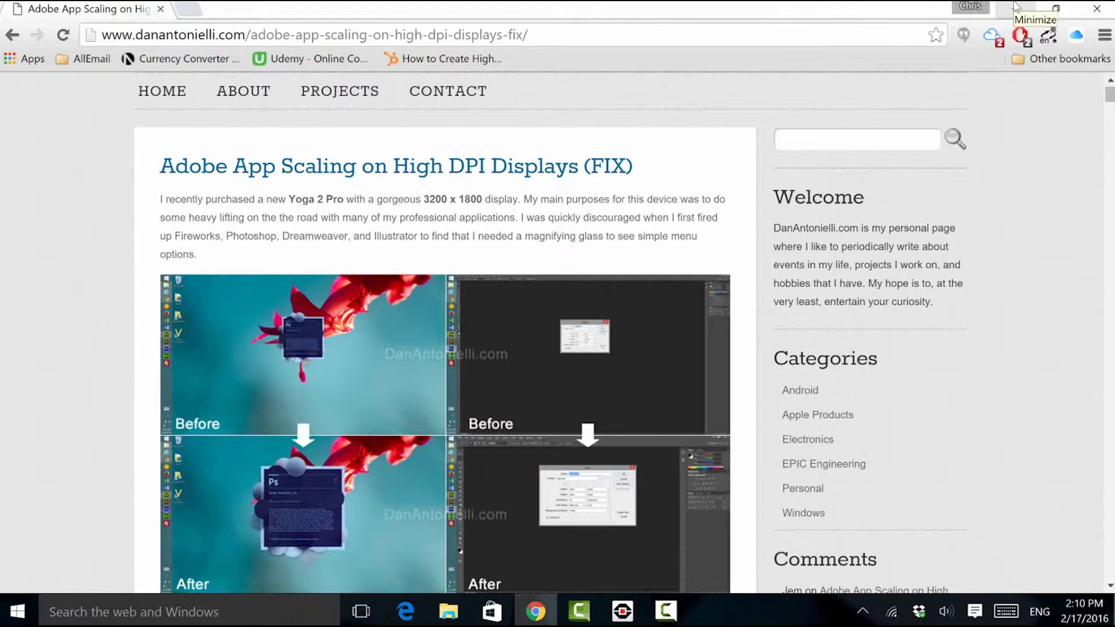
left_click(1015, 7)
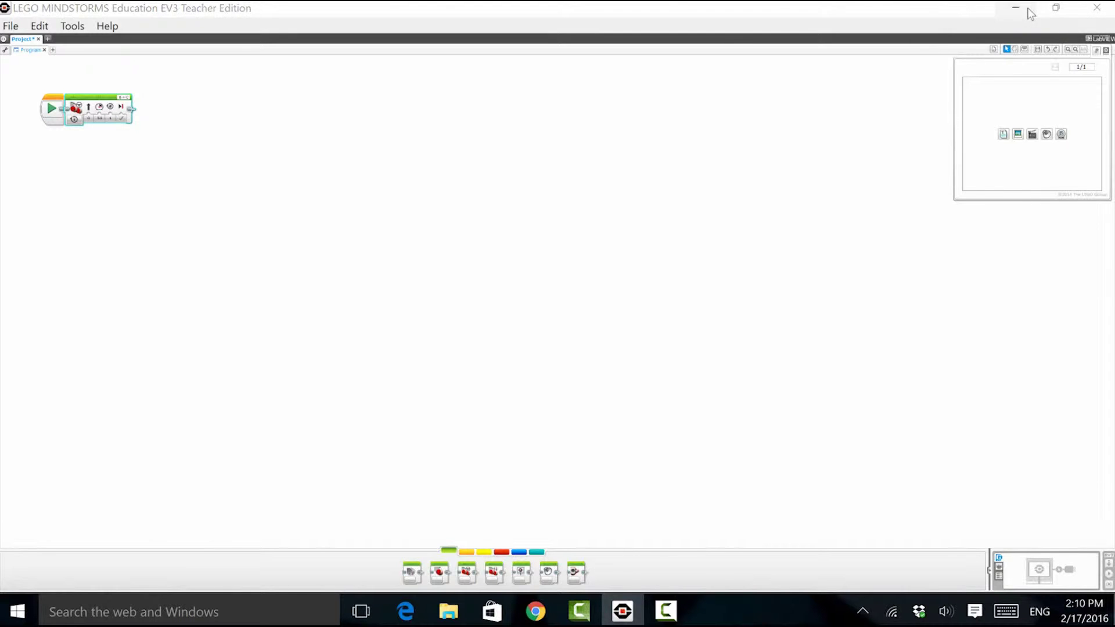
left_click(1023, 9)
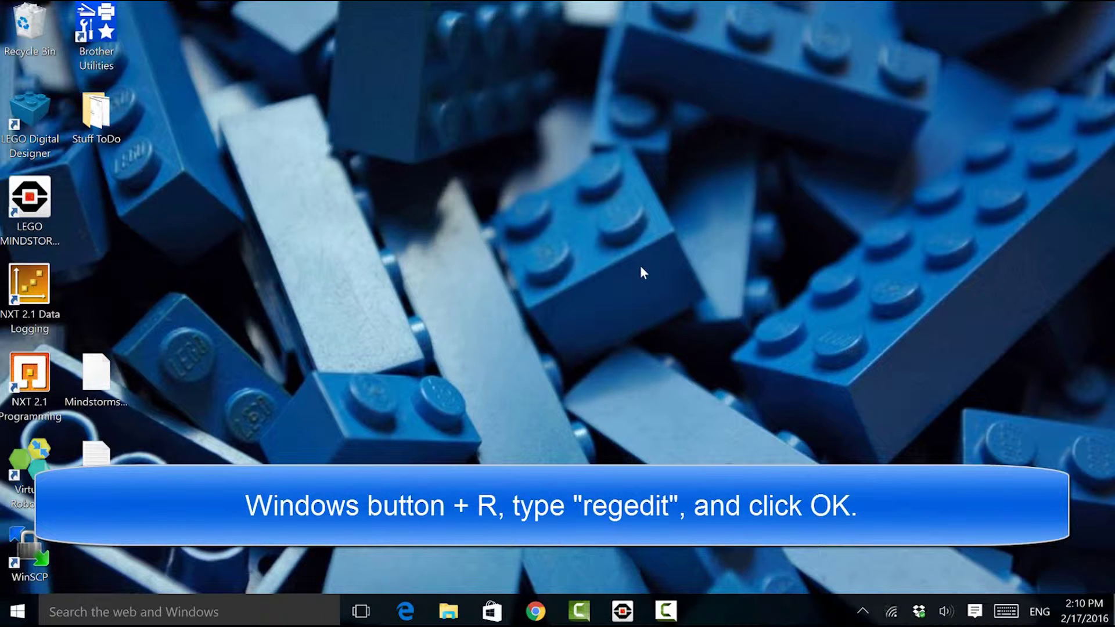
Launch Registry Editor by running regedit from the Windows Run box
key("super+r")
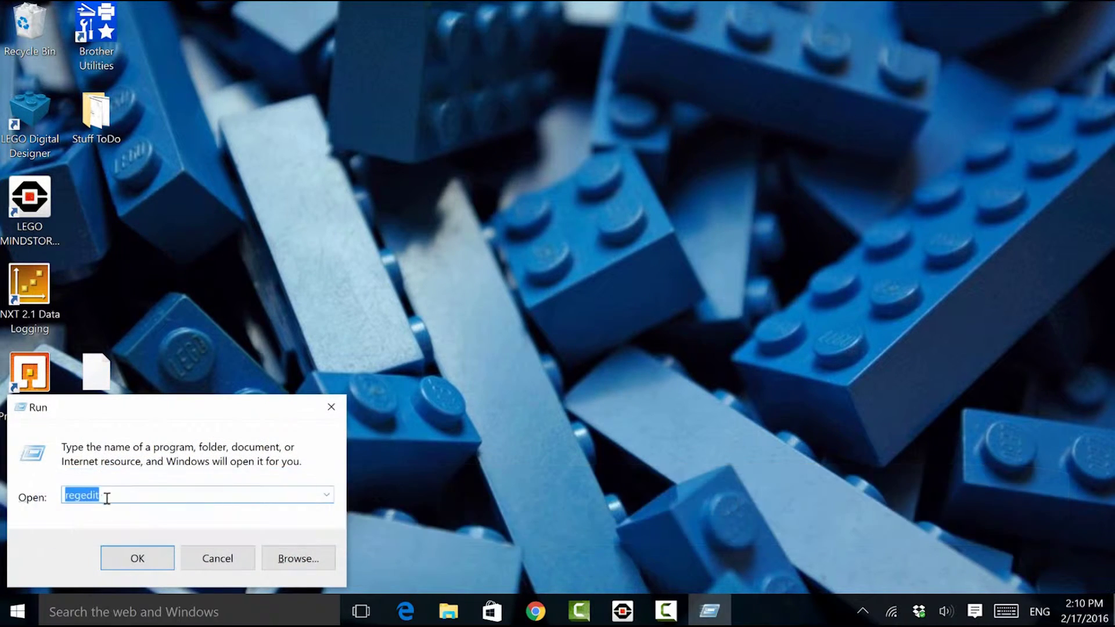
left_click(112, 494)
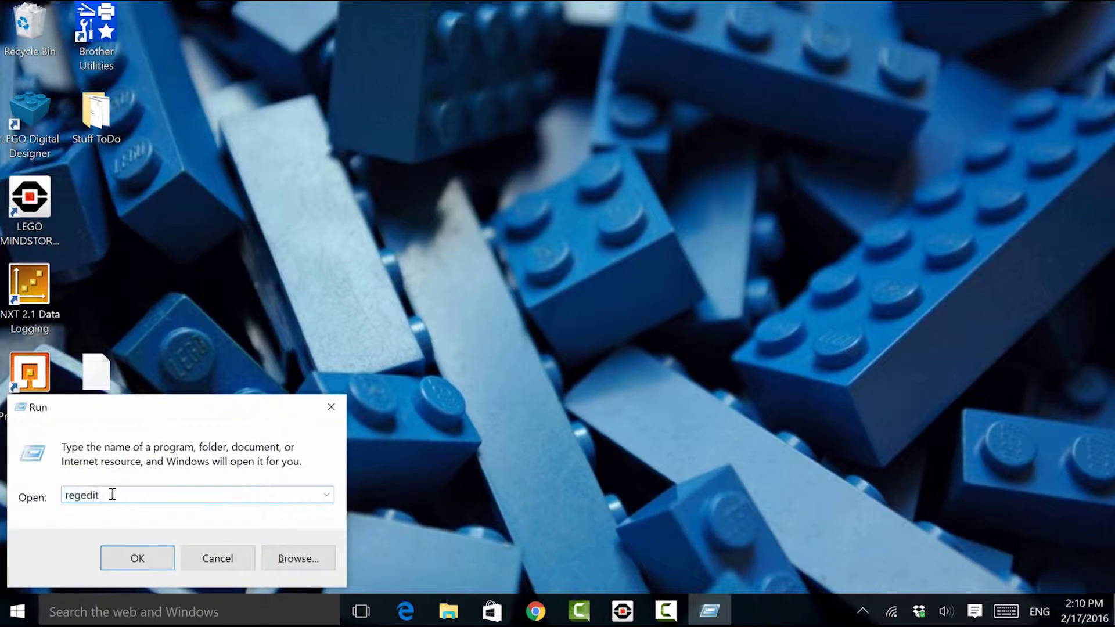
left_click(141, 559)
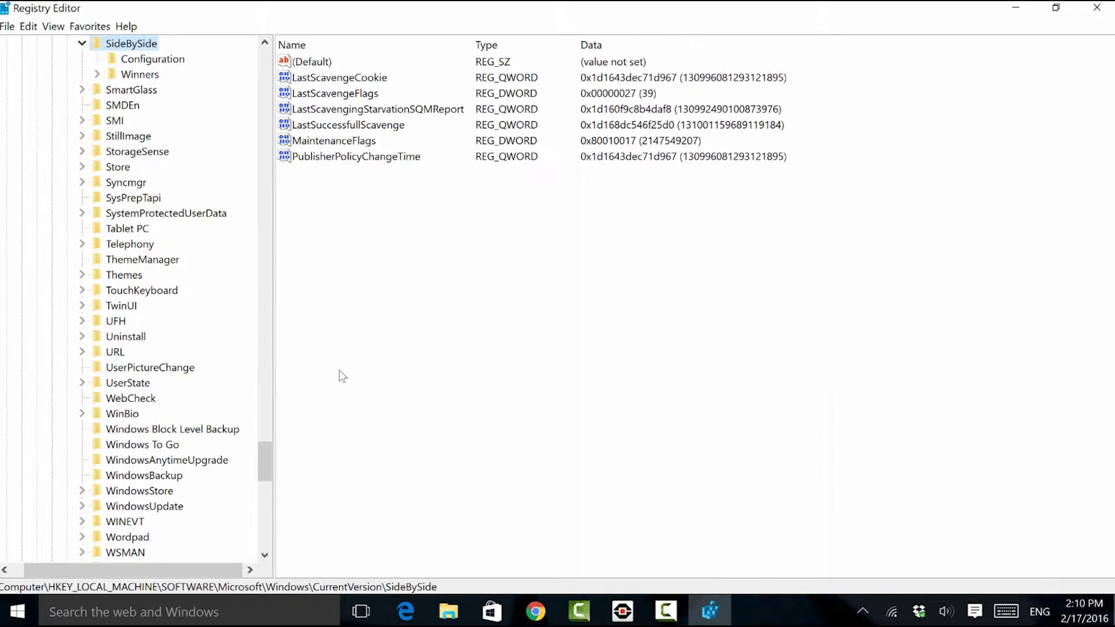
left_click_drag(266, 458, 310, 66)
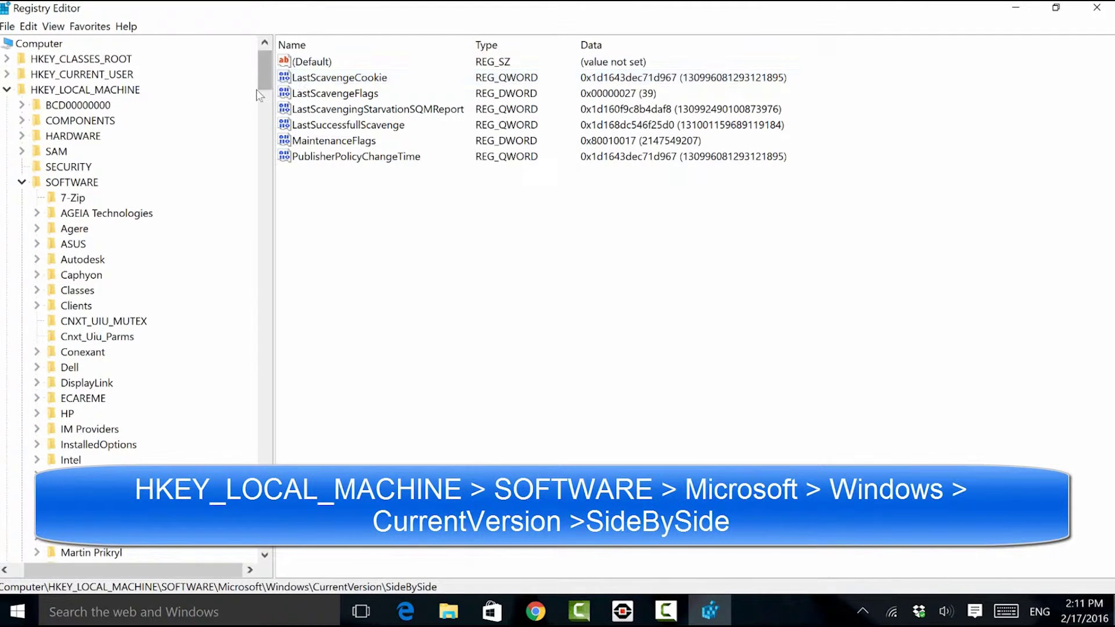
Expand HKEY_LOCAL_MACHINE > SOFTWARE > Microsoft down to Windows\CurrentVersion\SideBySide
left_click(103, 91)
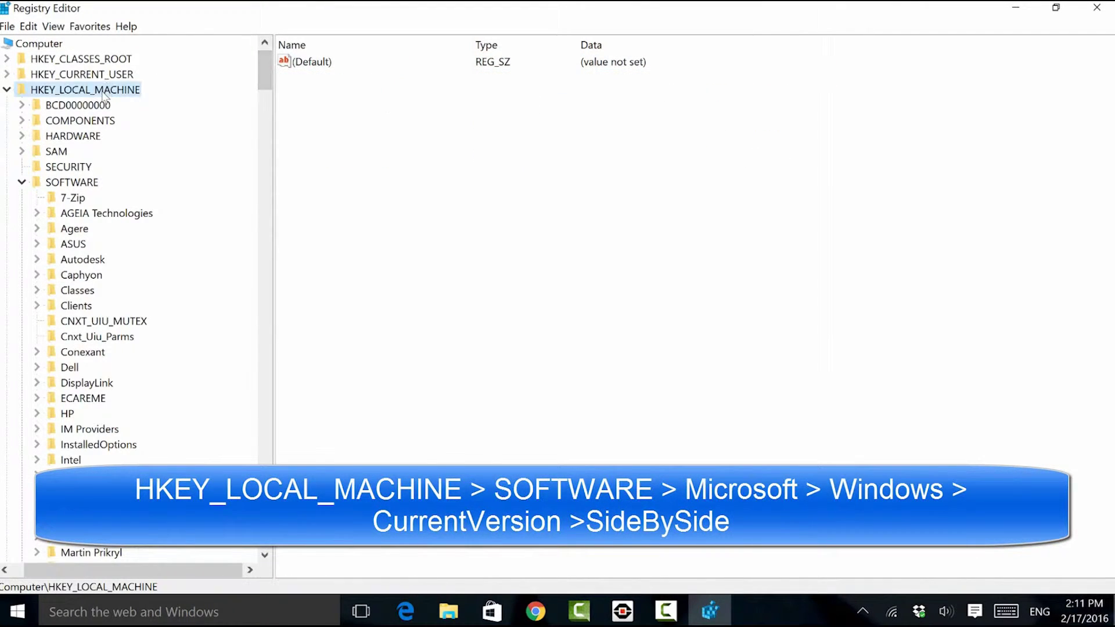
left_click(7, 90)
left_click(20, 90)
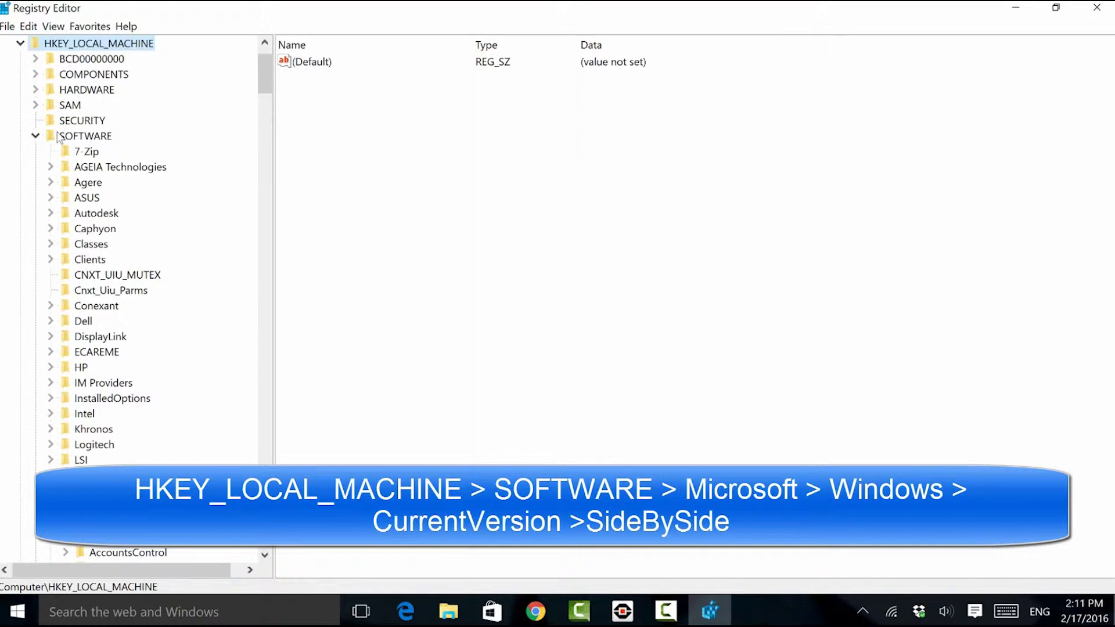
left_click(61, 137)
left_click(36, 137)
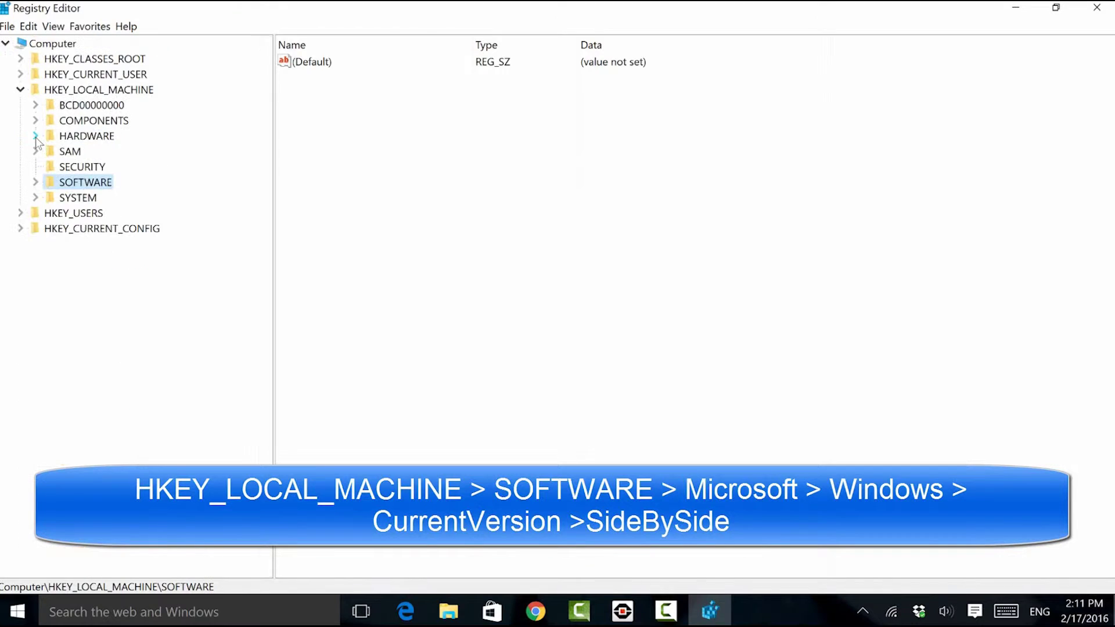
left_click(36, 181)
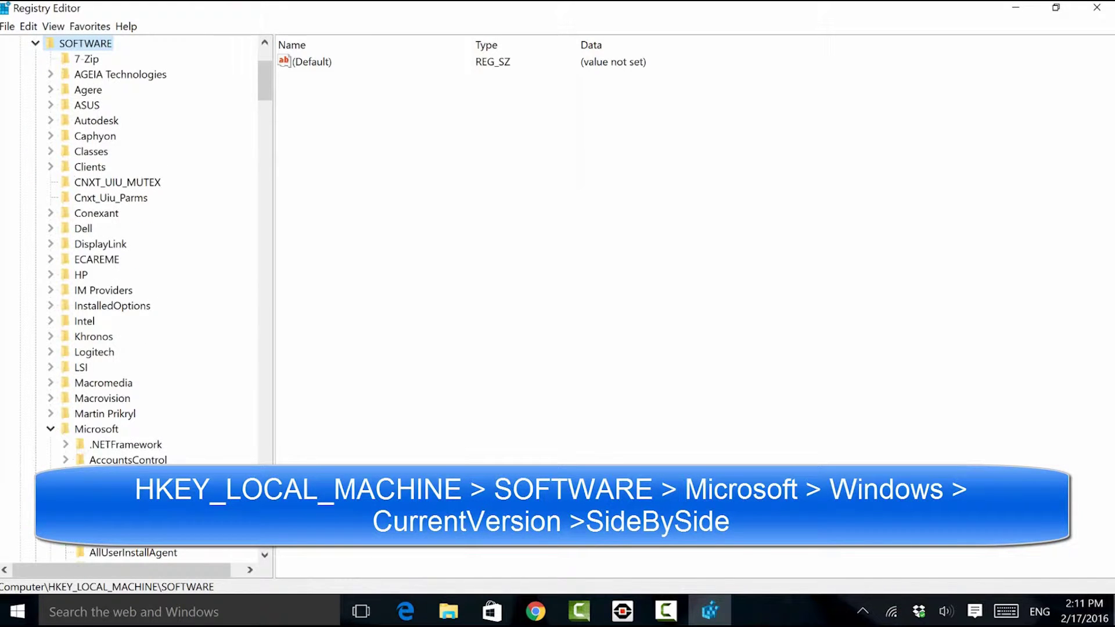
left_click(103, 429)
scroll(264, 551, "down", 1)
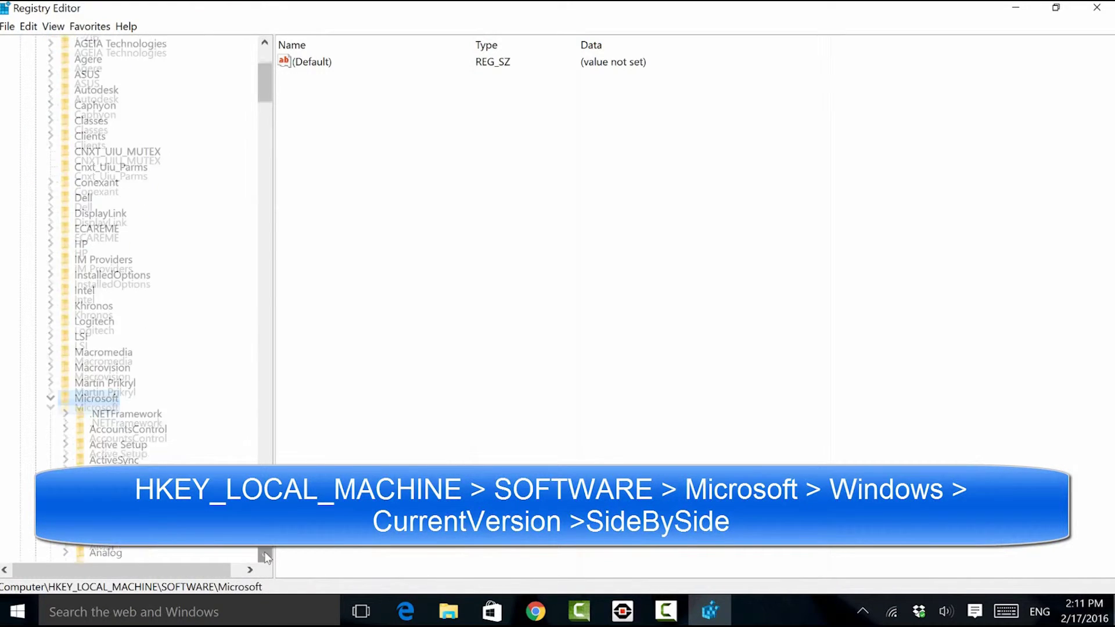
left_click_drag(265, 103, 260, 339)
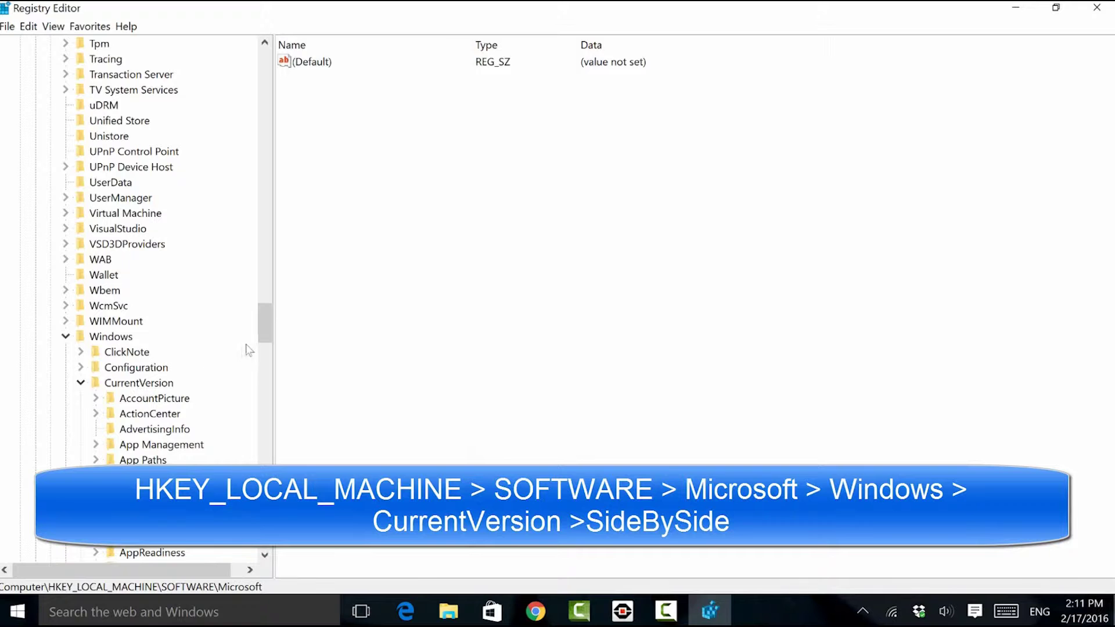
left_click_drag(264, 342, 256, 449)
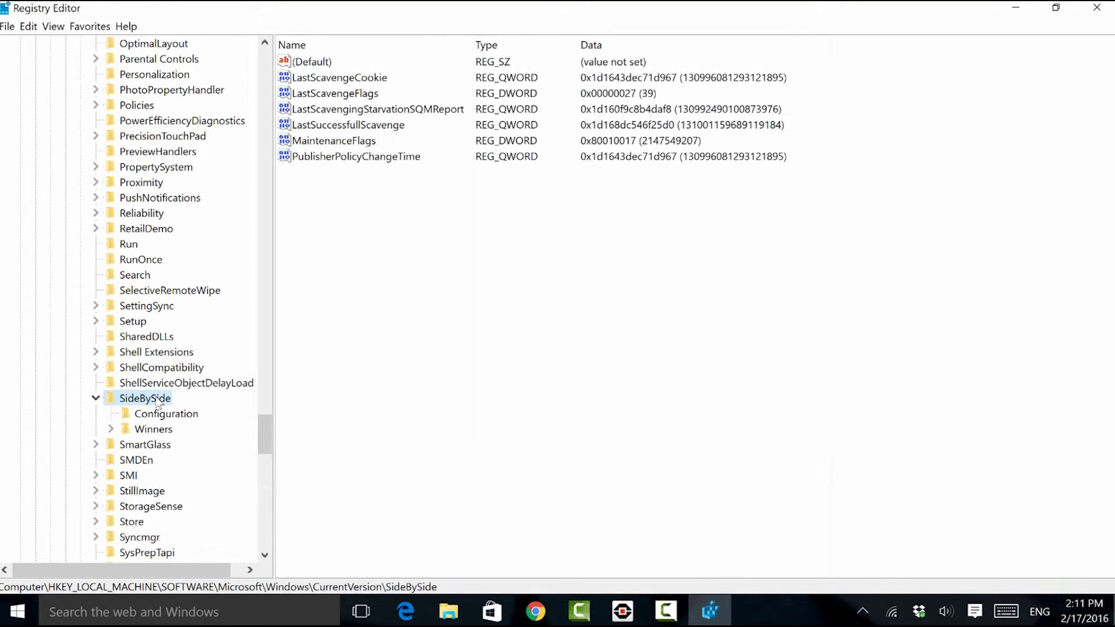
Export the SideBySide key as BAckUpofWindowsRegistry-0216 into the Stuff ToDo folder
right_click(158, 402)
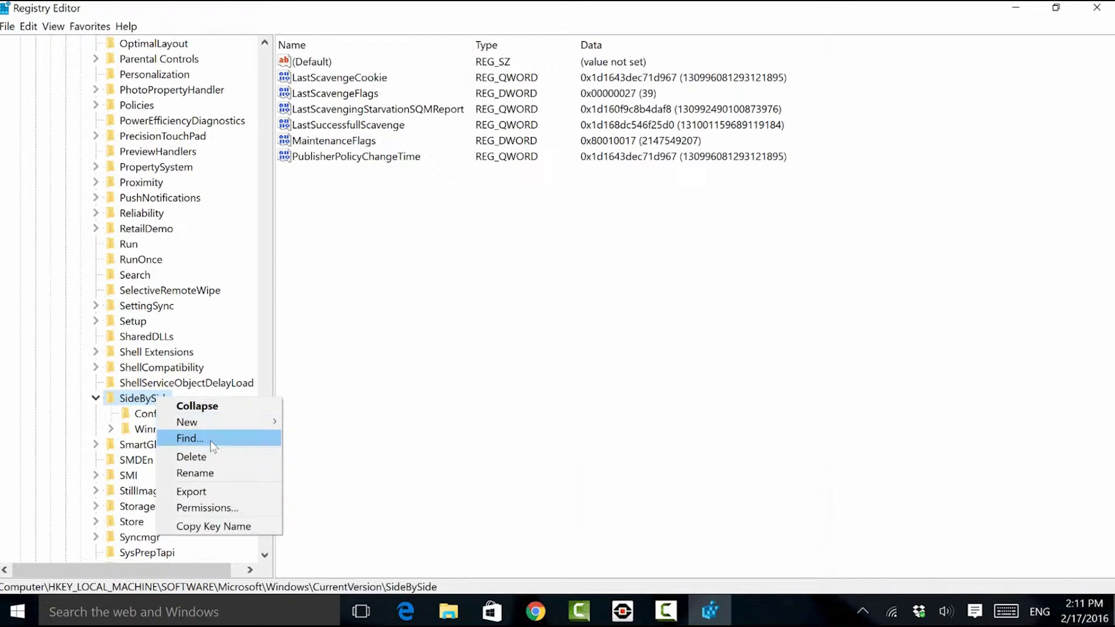
left_click(216, 493)
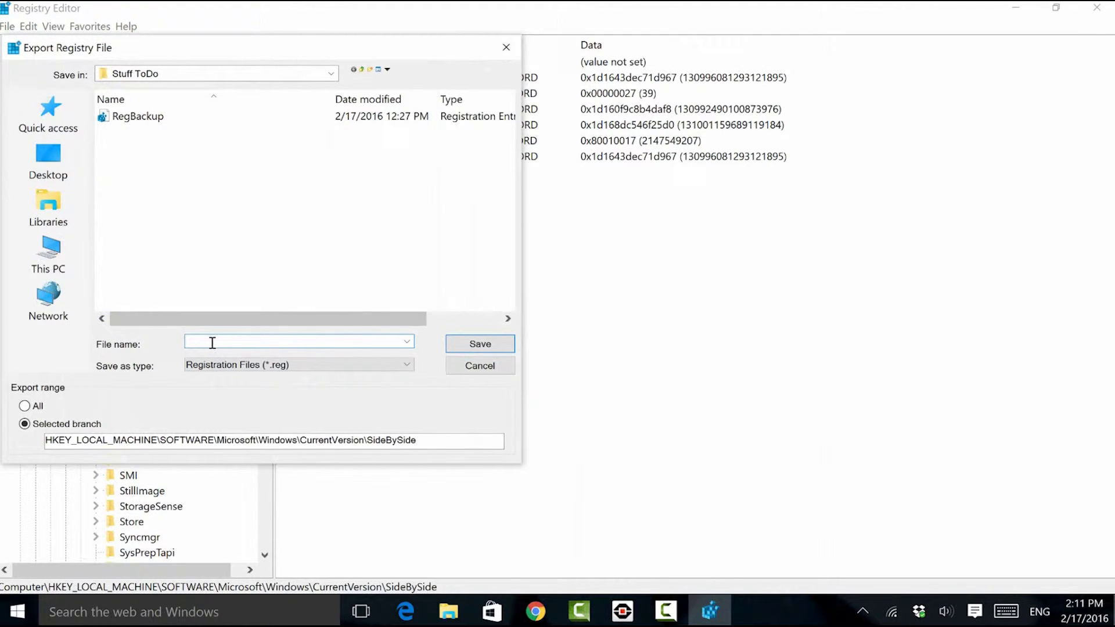
type("BAckUpofWindowsRegistry-0216")
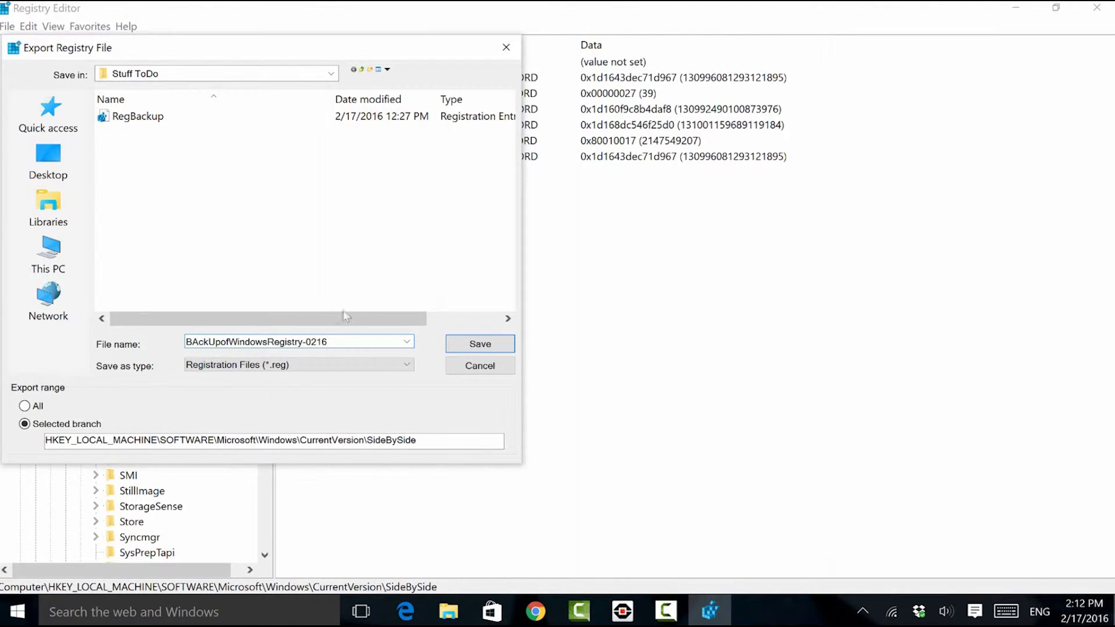
left_click(472, 344)
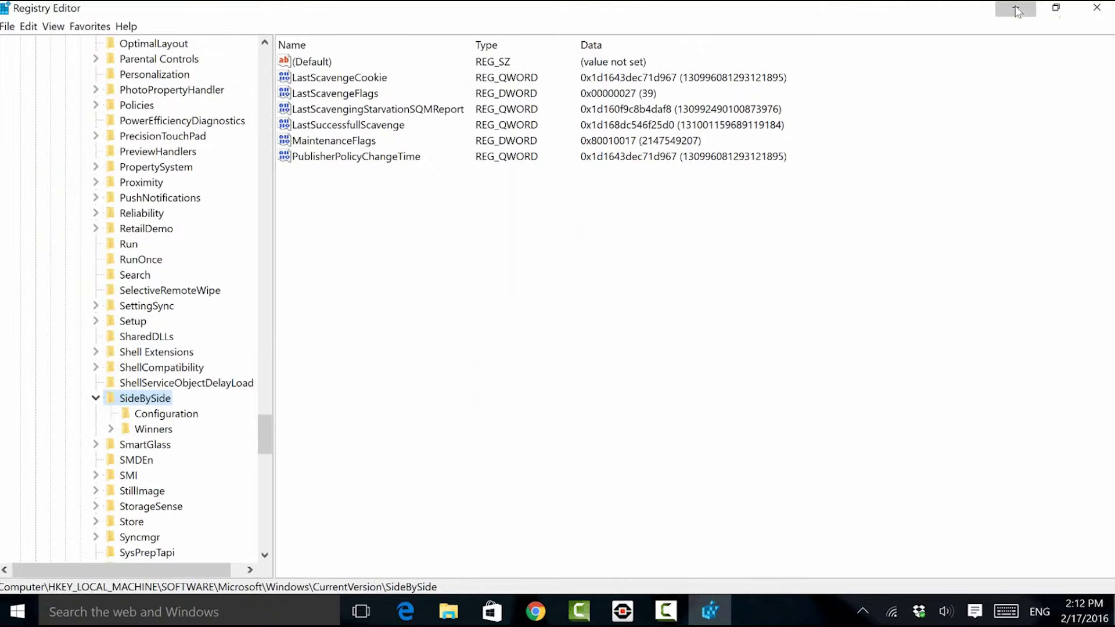
left_click(1015, 10)
Check the backup in the Stuff ToDo folder, then return to Registry Editor
double_click(98, 123)
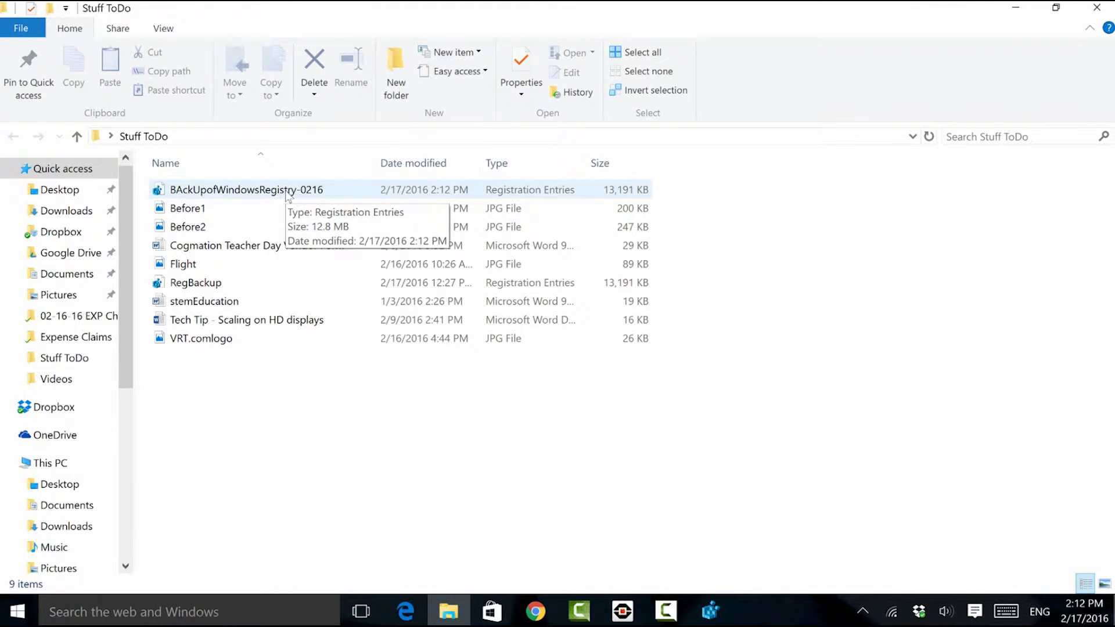
left_click(1097, 8)
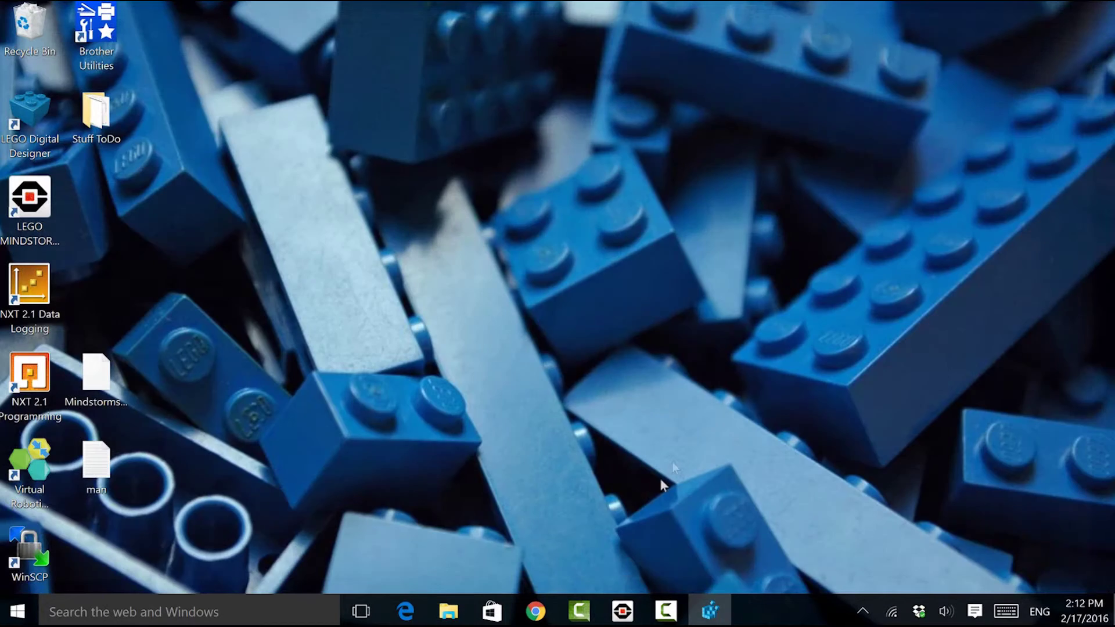
left_click(709, 615)
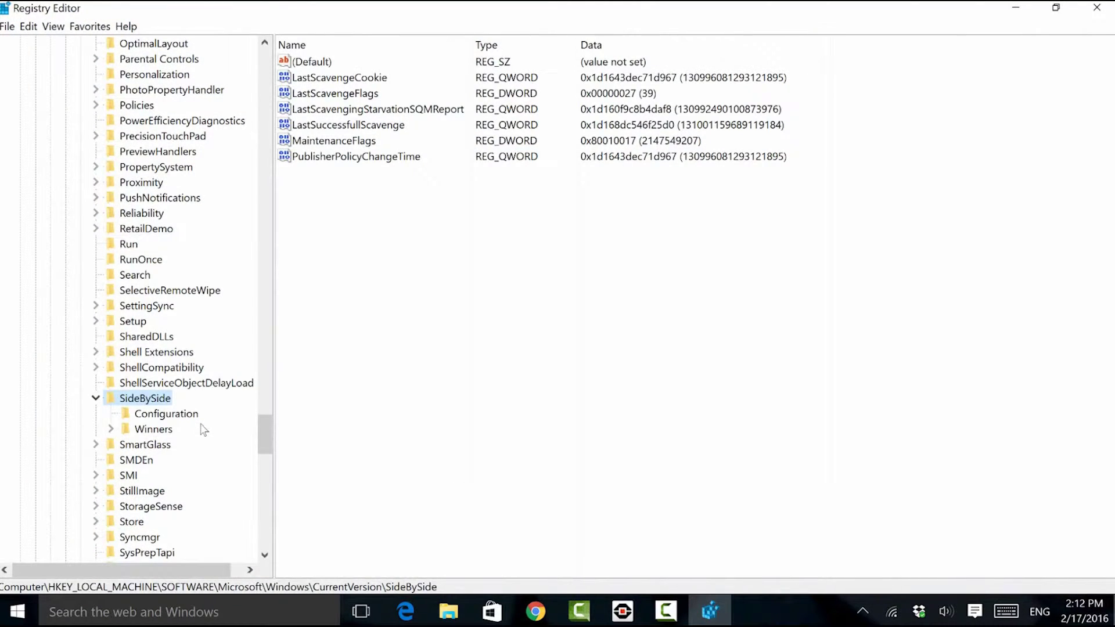
Create a DWORD (32-bit) value named PreferExternalManifest under SideBySide
right_click(153, 405)
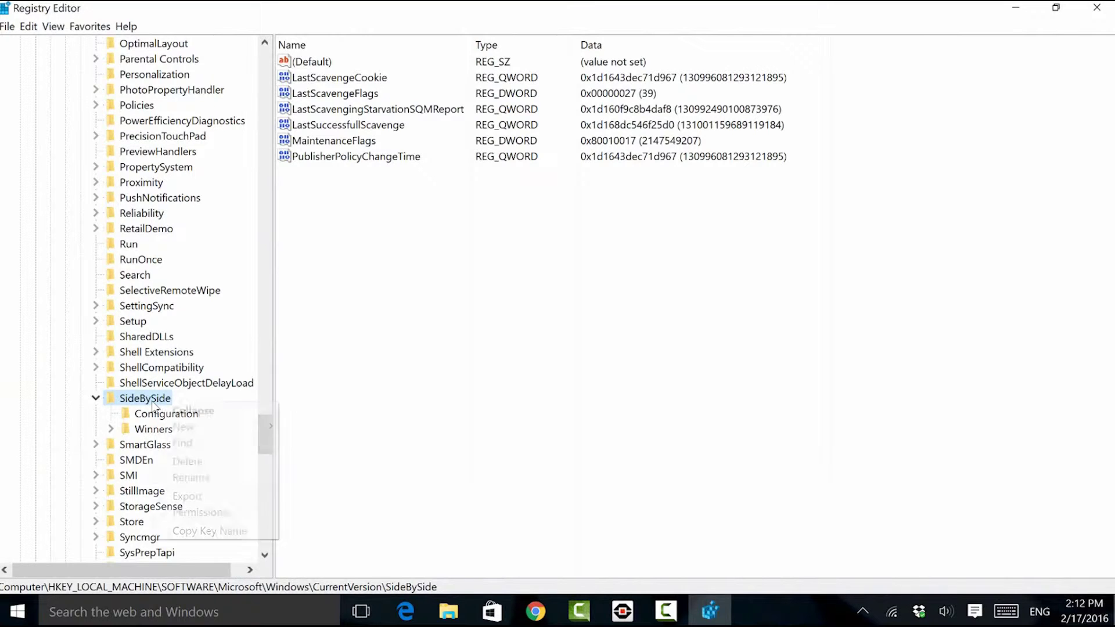
mouse_move(192, 434)
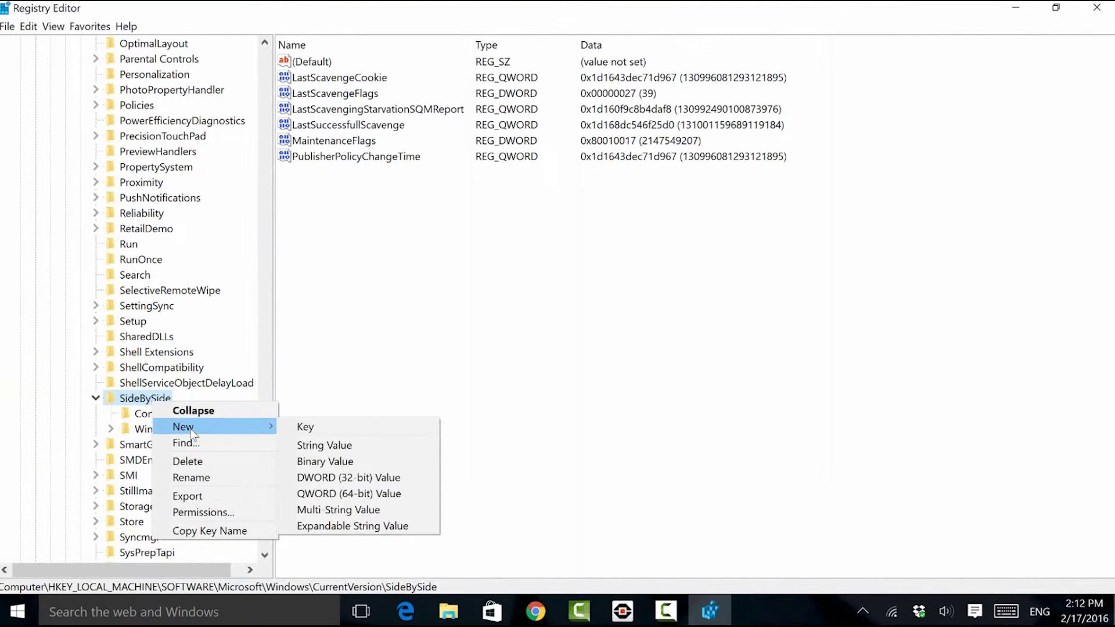
left_click(323, 483)
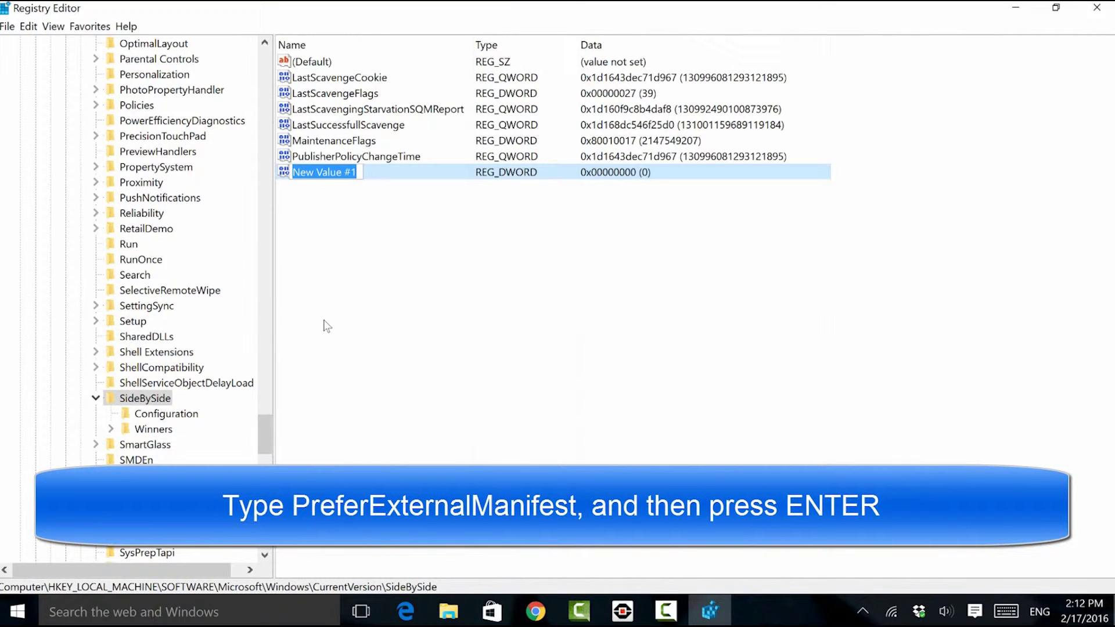
type("PreferE")
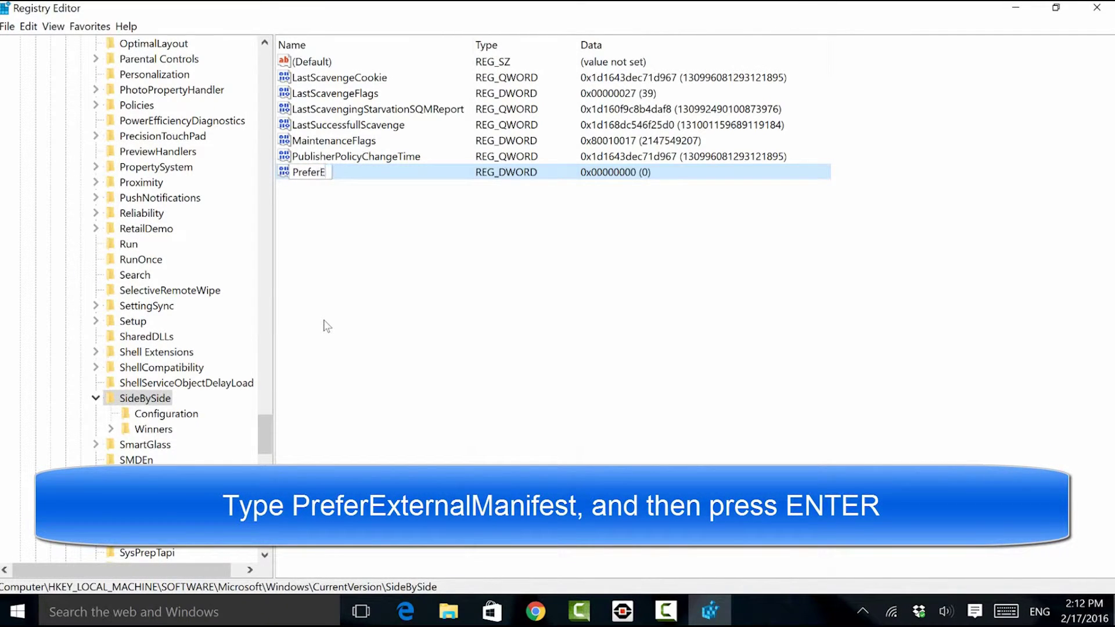
type("xternalManifest")
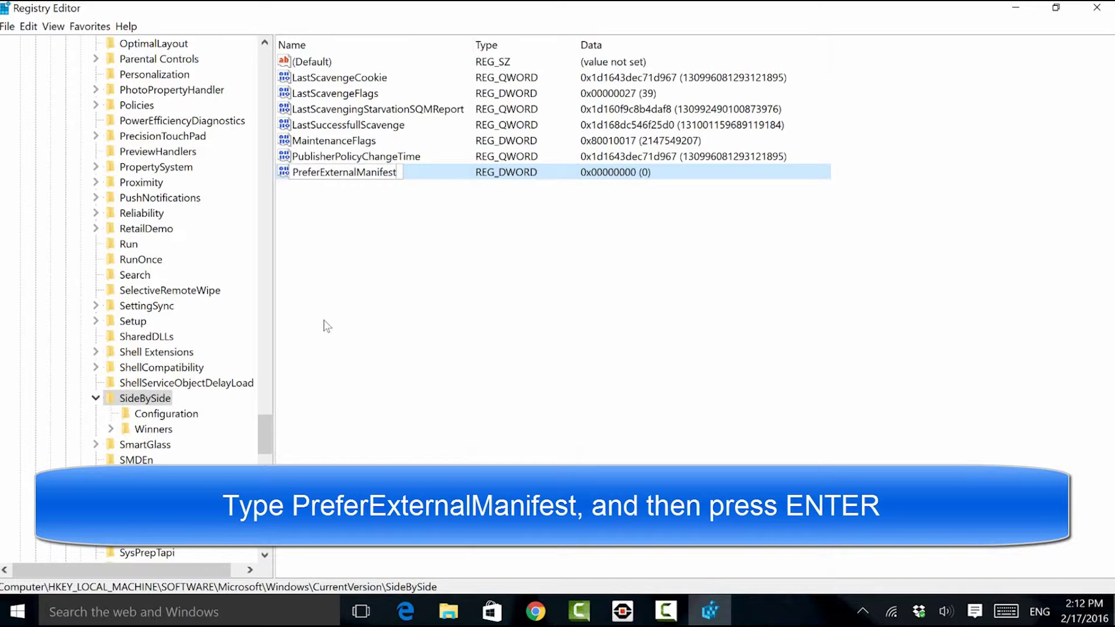
key("Return")
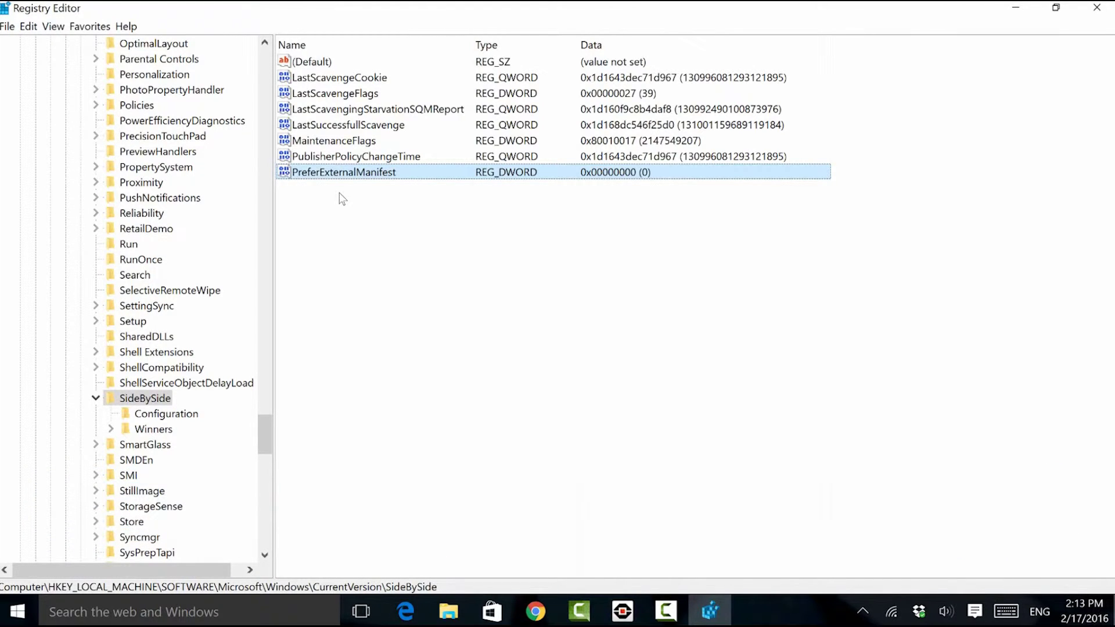
Set PreferExternalManifest's data to decimal 1, then close Registry Editor
right_click(334, 170)
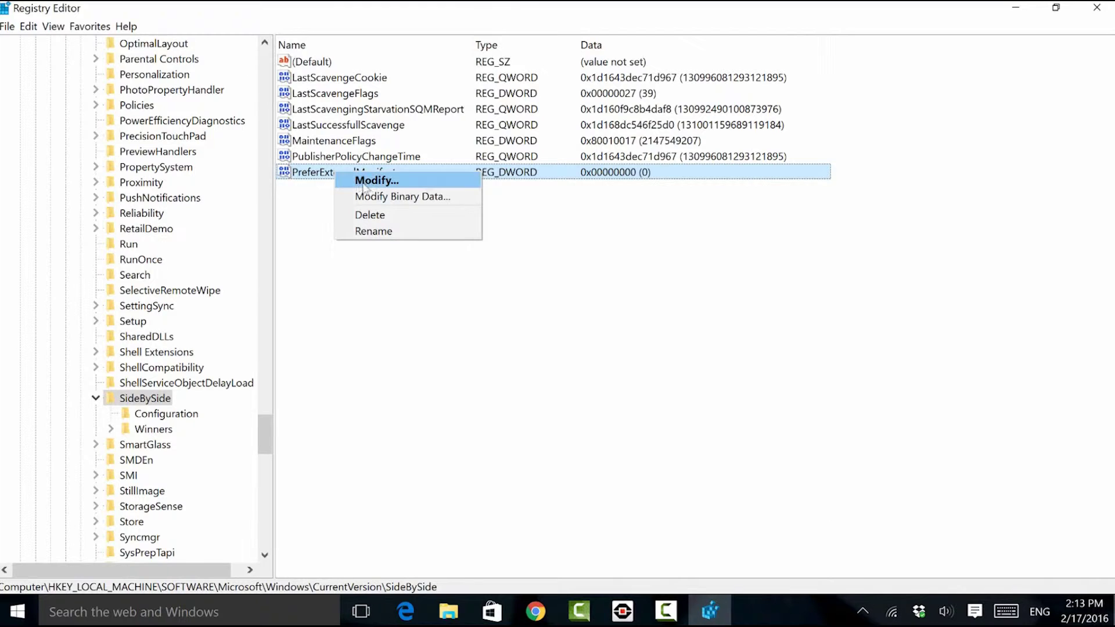
left_click(365, 184)
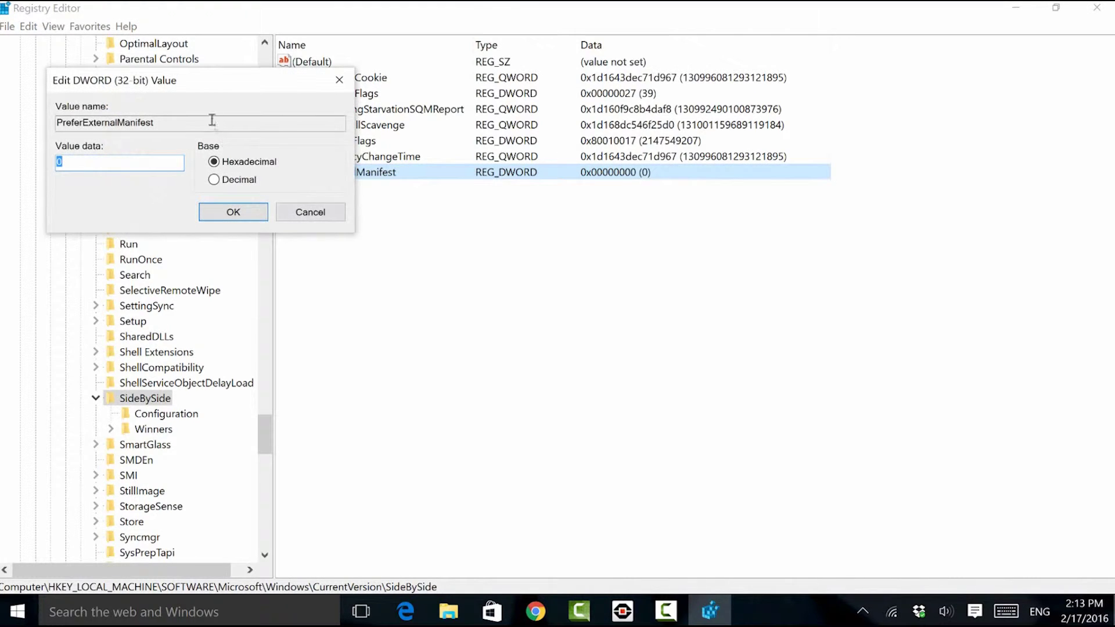
left_click_drag(207, 85, 595, 206)
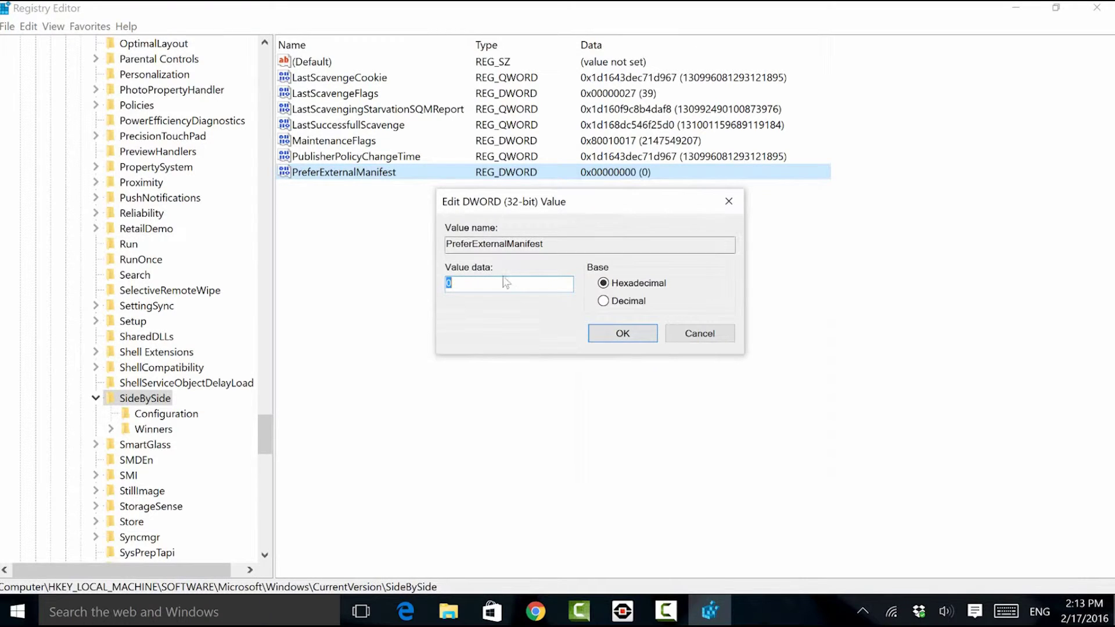
type("1")
left_click(604, 300)
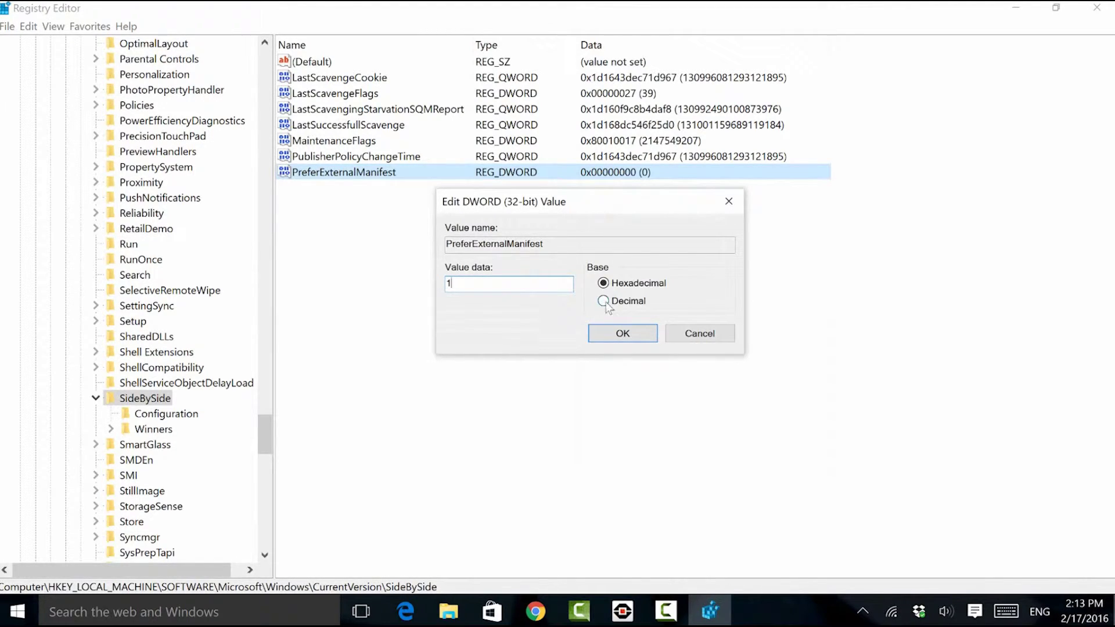
left_click(618, 335)
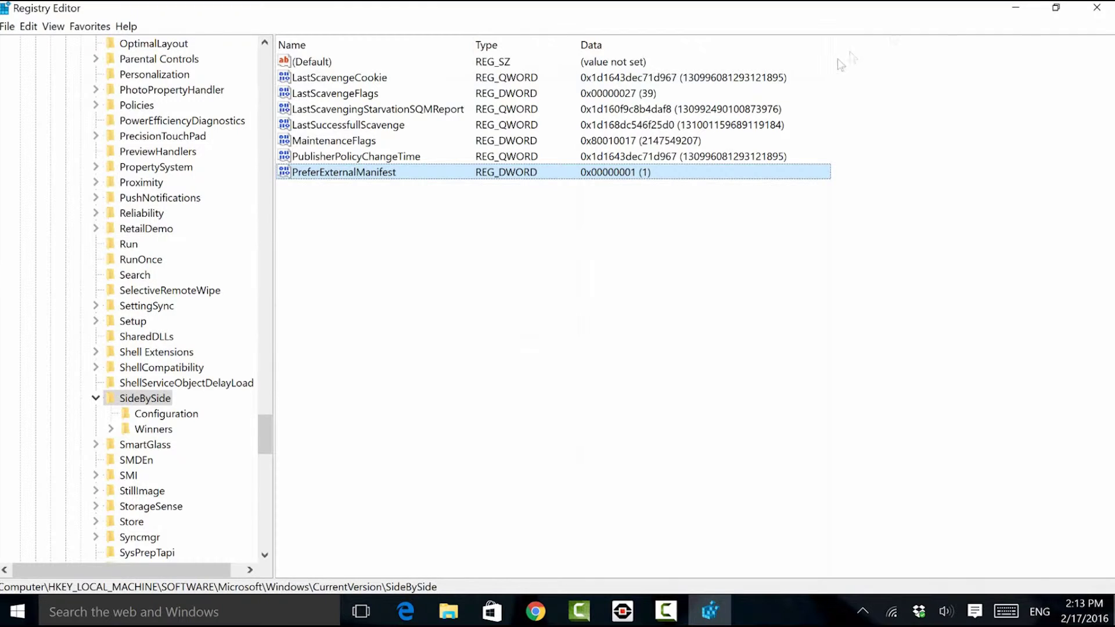
left_click(1096, 8)
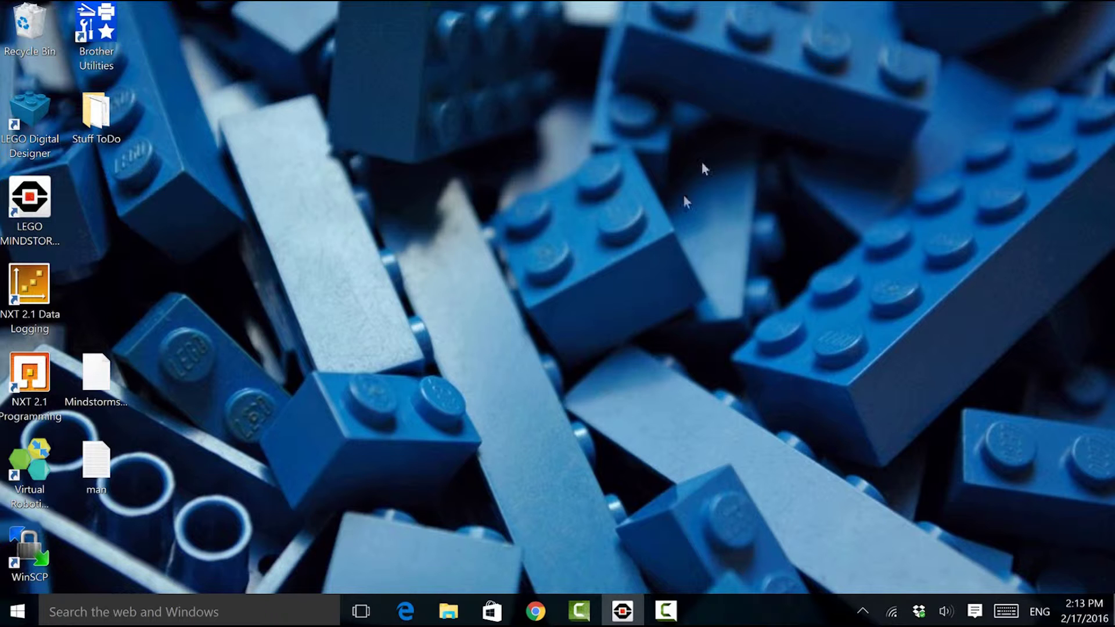
Bring up the High DPI fix article in Chrome and scroll to the manifest-file links
left_click(535, 611)
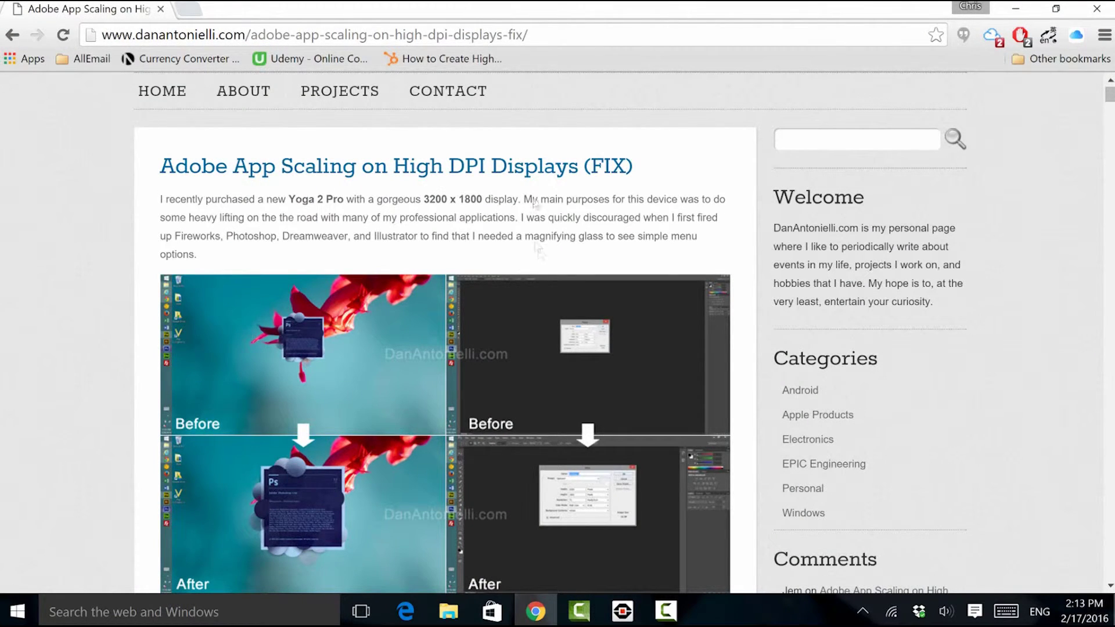
left_click(574, 33)
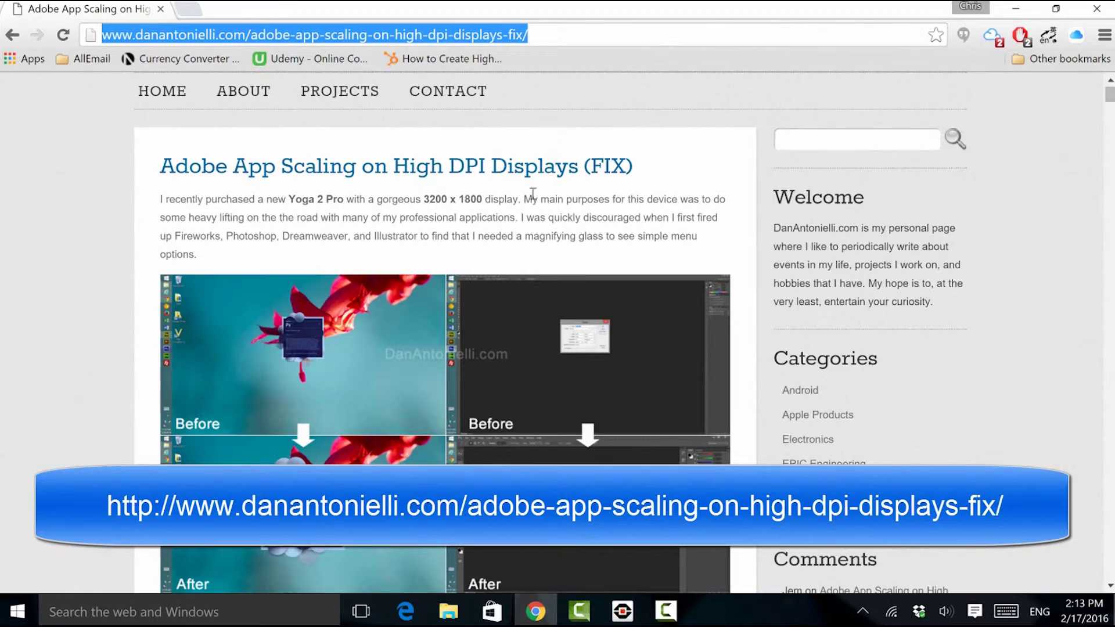
scroll(532, 193, "down", 18)
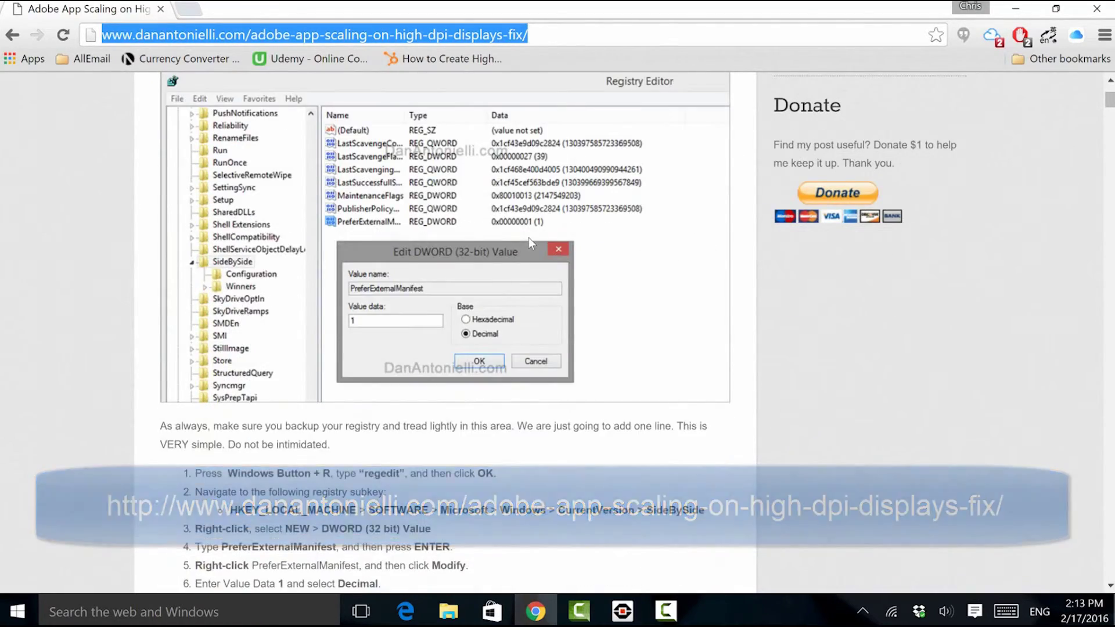
scroll(529, 238, "down", 3)
scroll(528, 243, "down", 9)
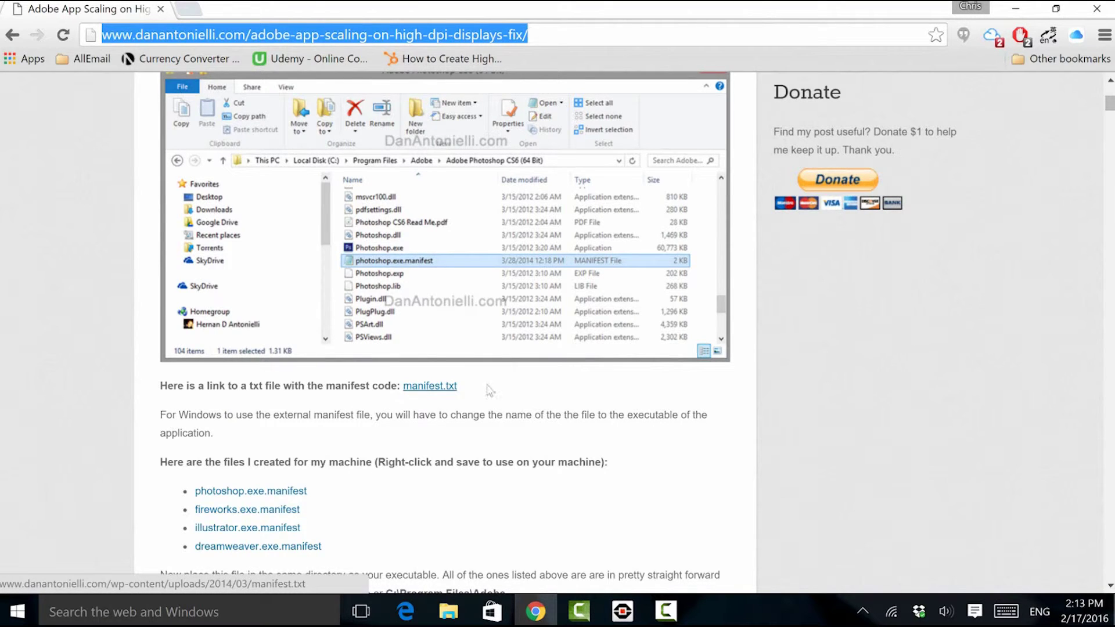
left_click(1015, 8)
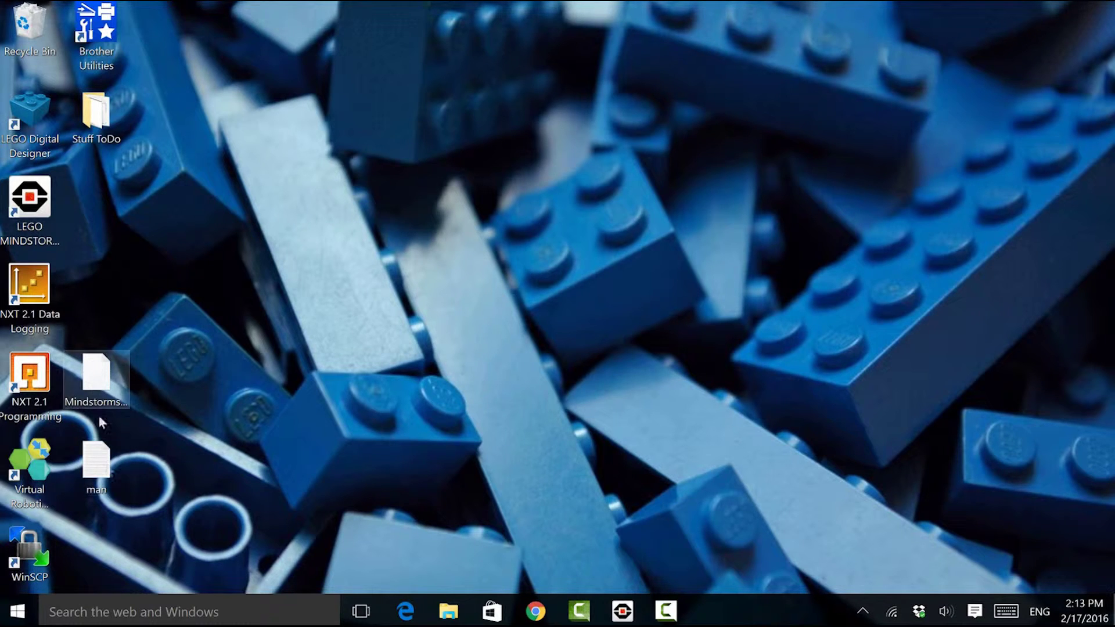
Open the desktop file 'man' in Notepad using Open with
right_click(109, 477)
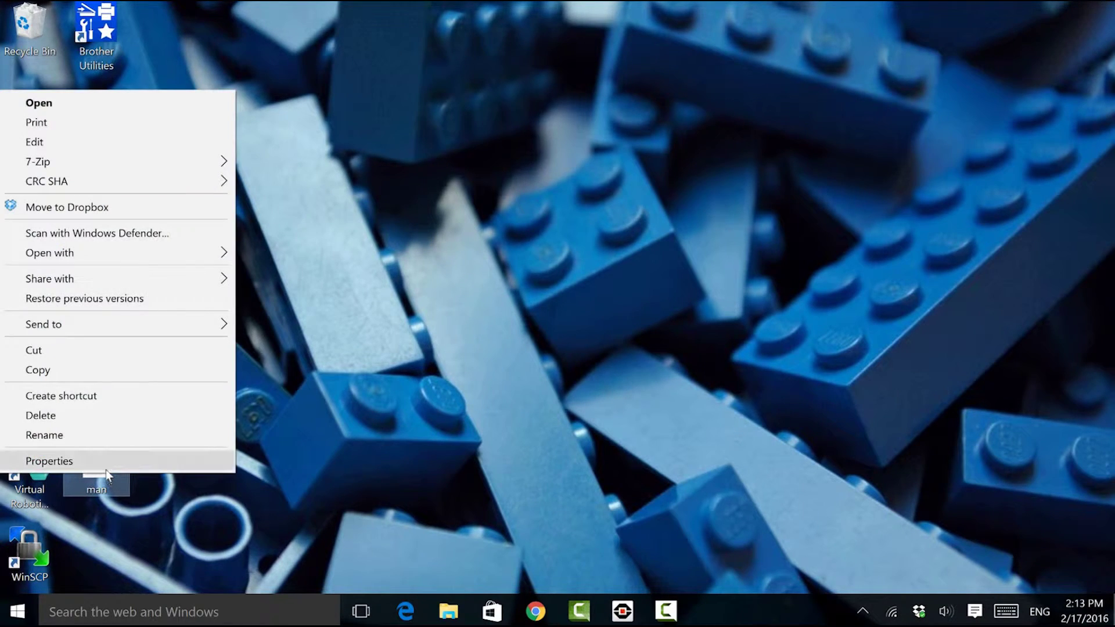
mouse_move(124, 256)
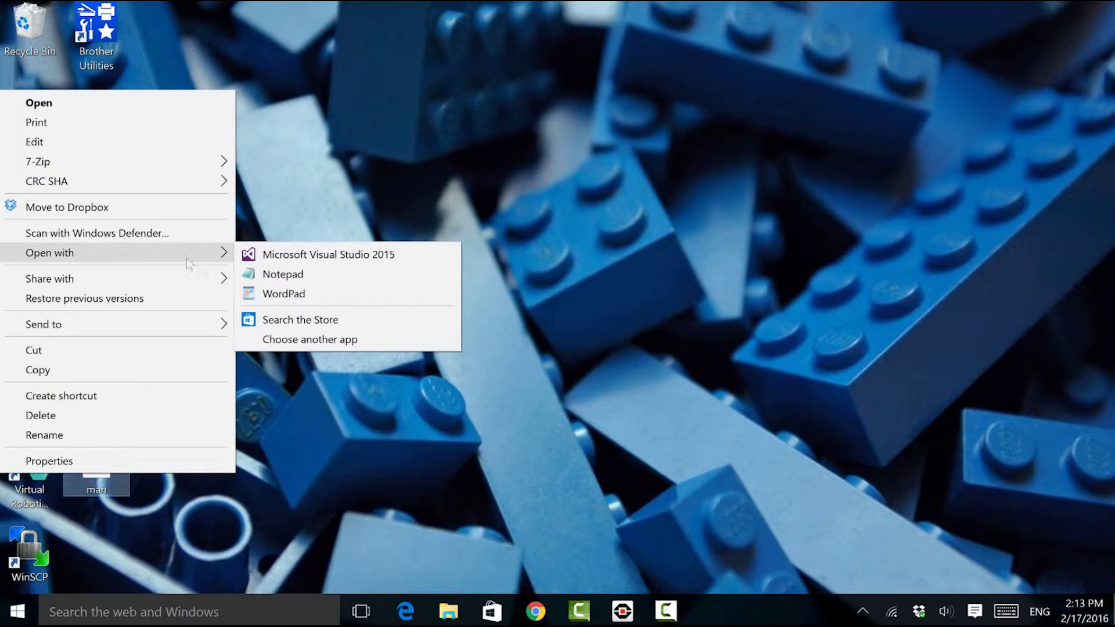
left_click(277, 280)
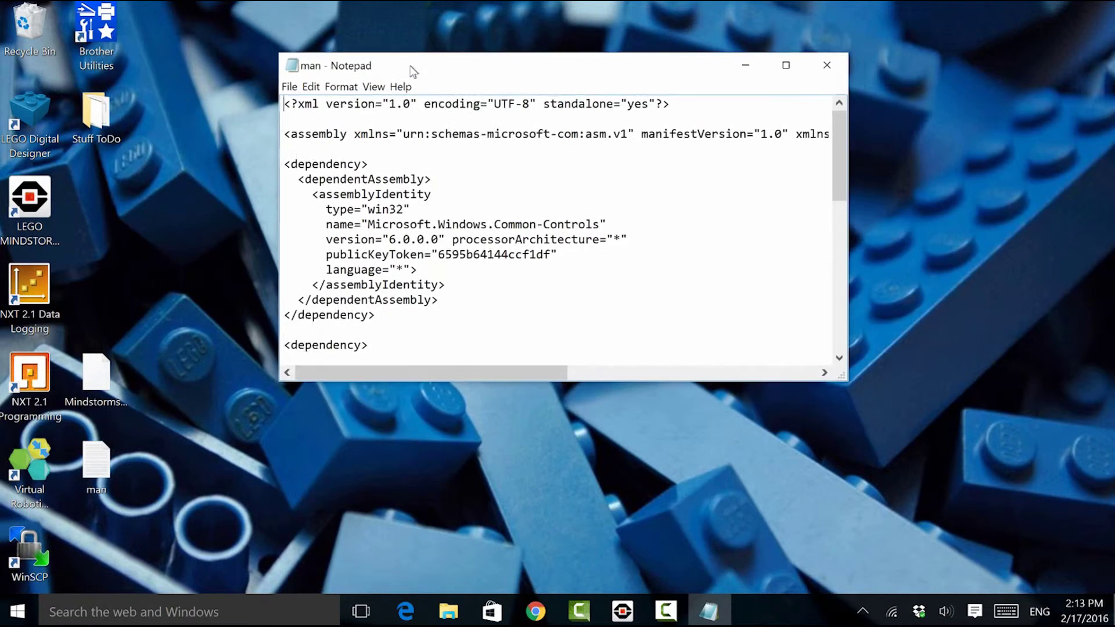
mouse_move(836, 145)
left_mouse_down()
mouse_move(833, 302)
mouse_move(834, 152)
left_mouse_up()
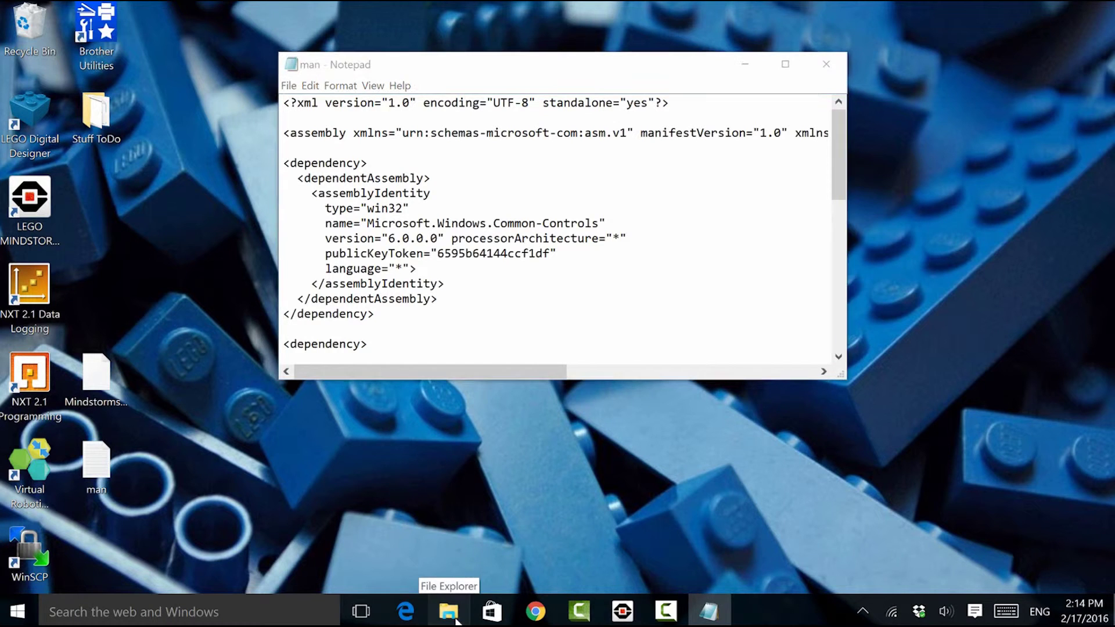
Browse in File Explorer to C:\Program Files (x86)\LEGO Software\LEGO MINDSTORMS Edu EV3, then return to Notepad
key("super+e")
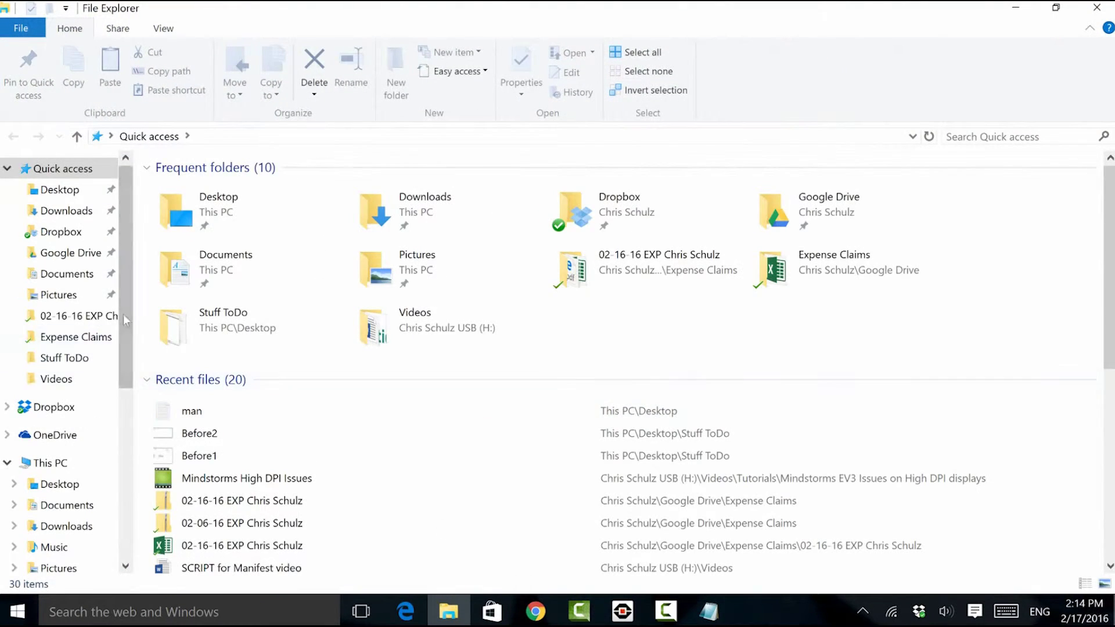
left_click_drag(123, 314, 126, 412)
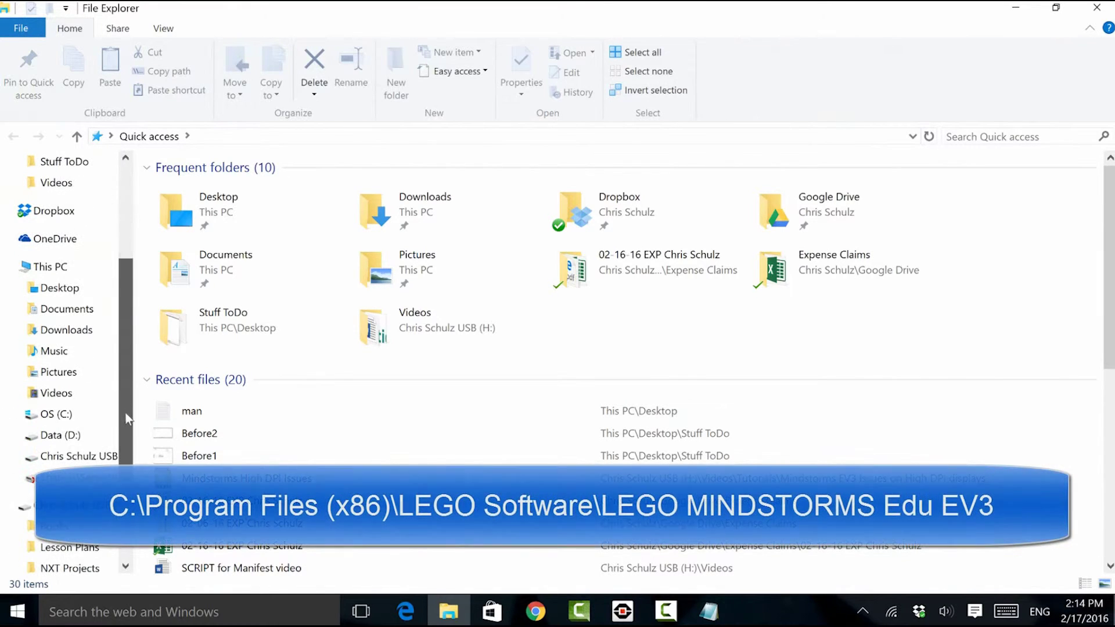
left_click(56, 414)
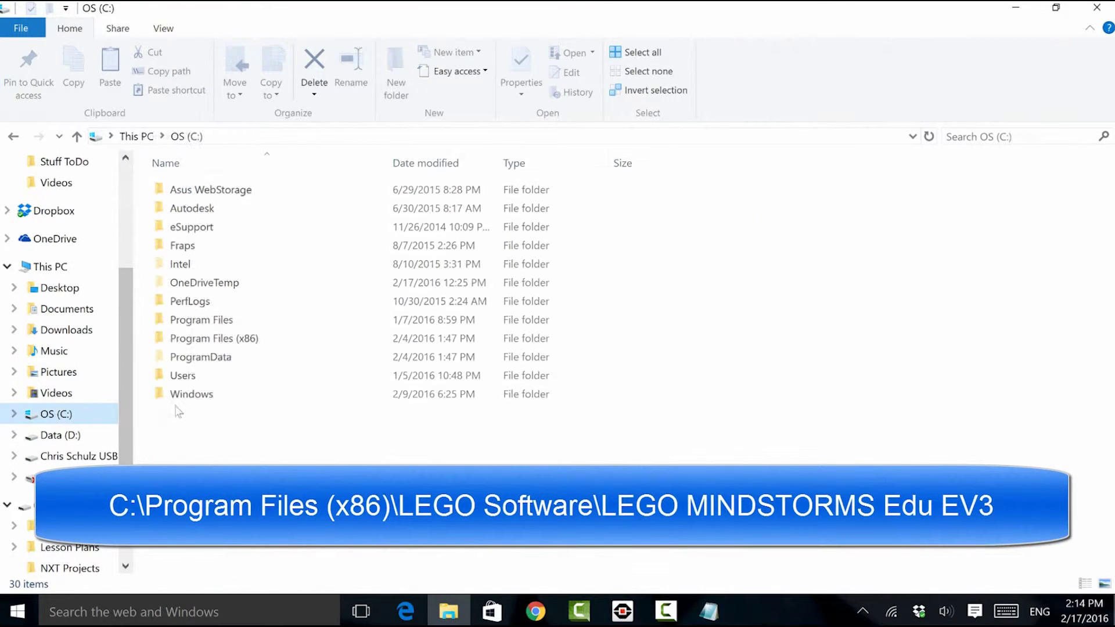
double_click(262, 340)
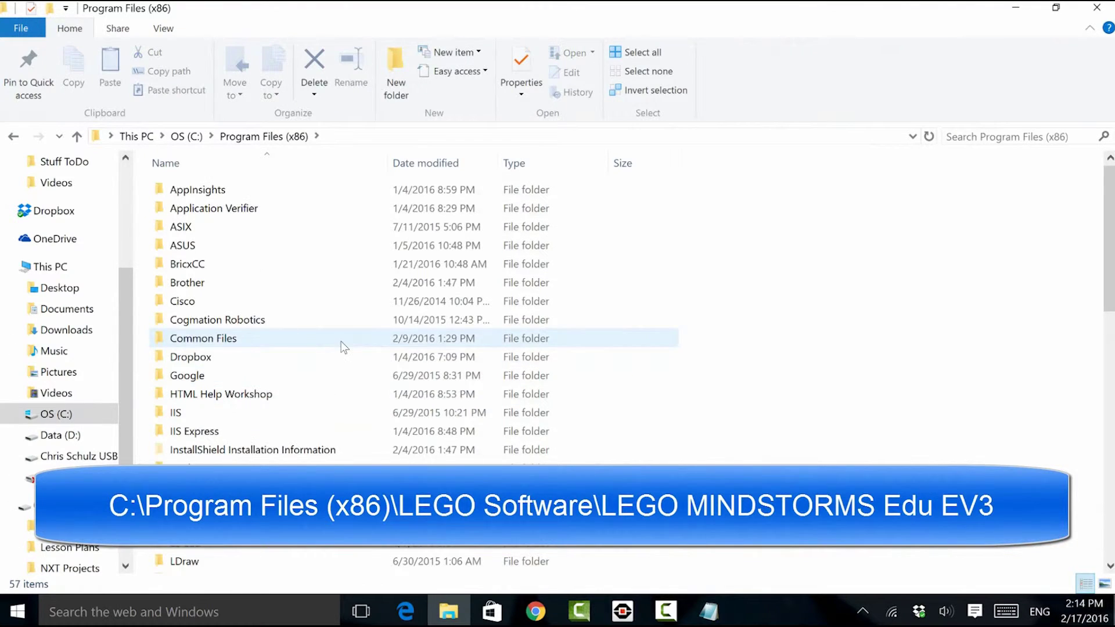
scroll(343, 354, "down", 3)
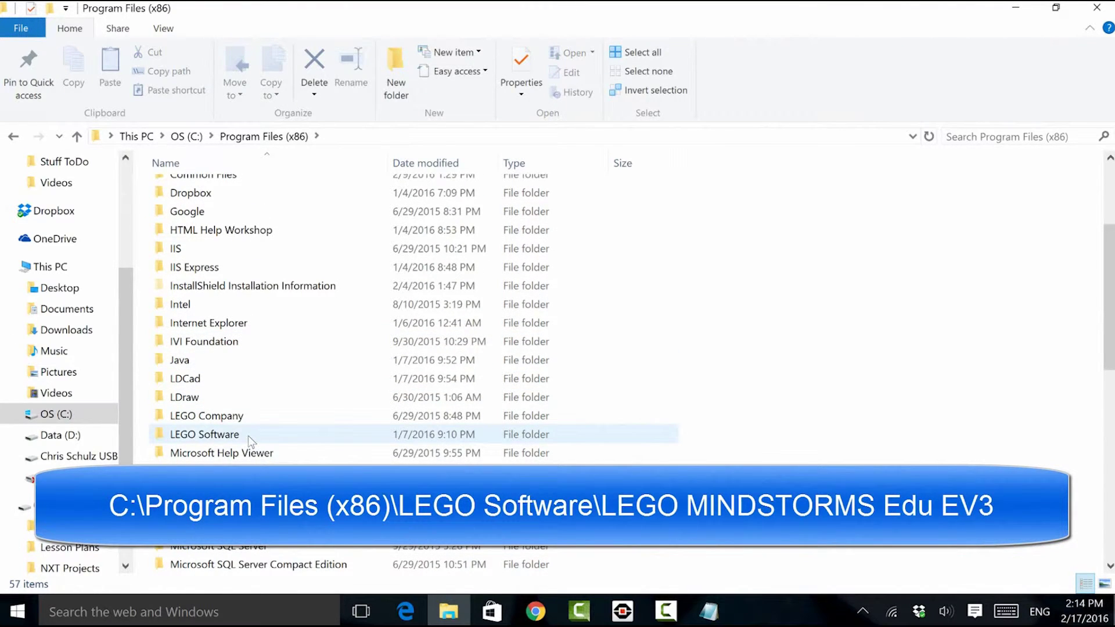
double_click(249, 435)
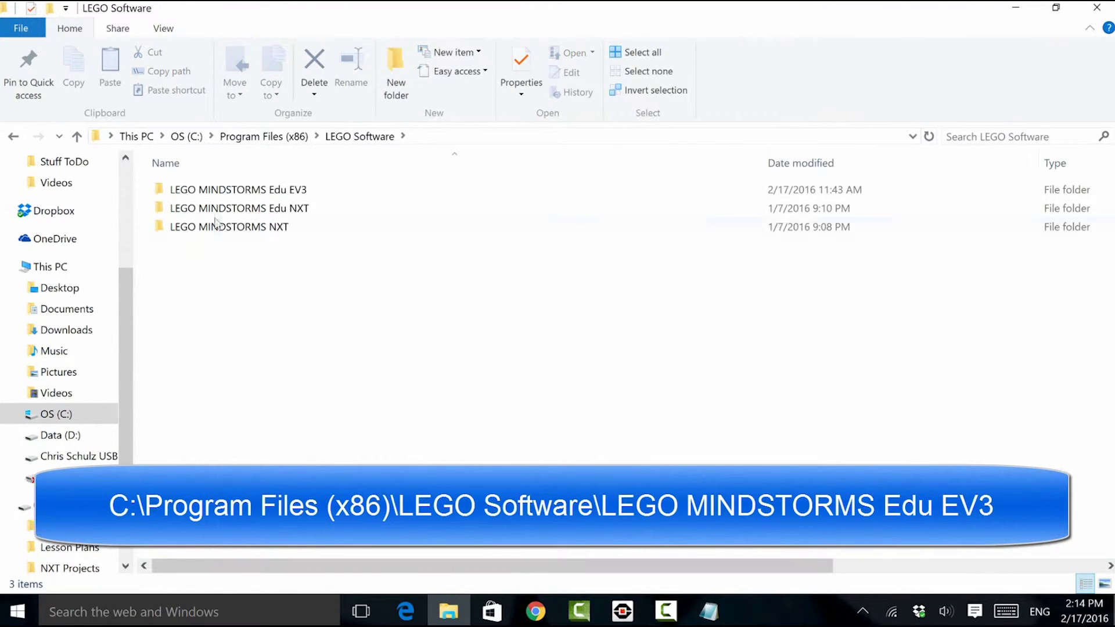
double_click(243, 190)
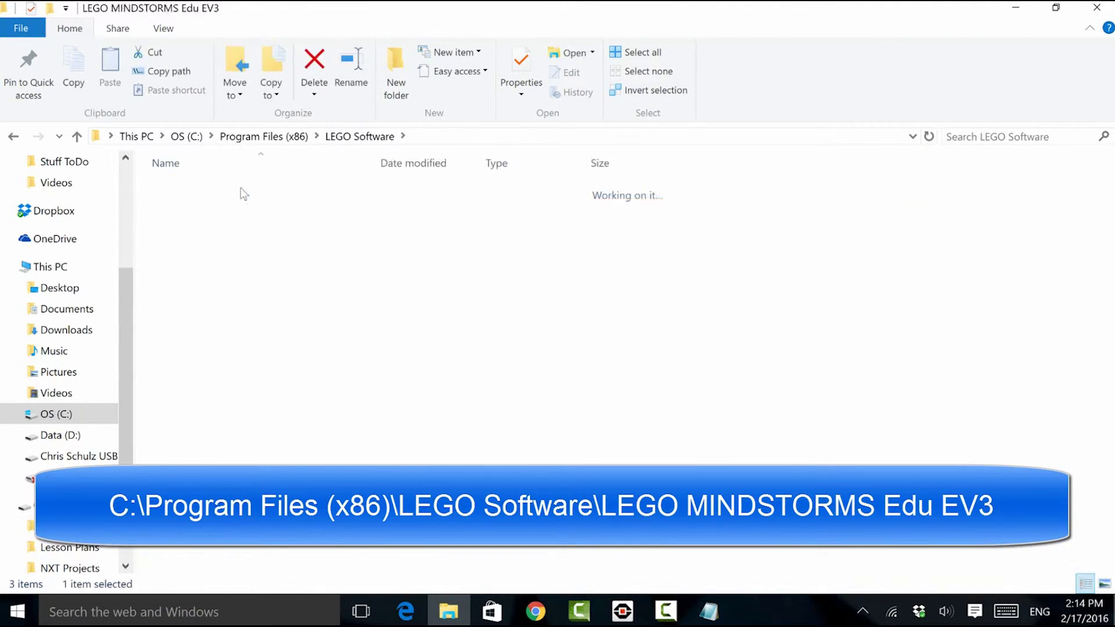
scroll(329, 304, "down", 1)
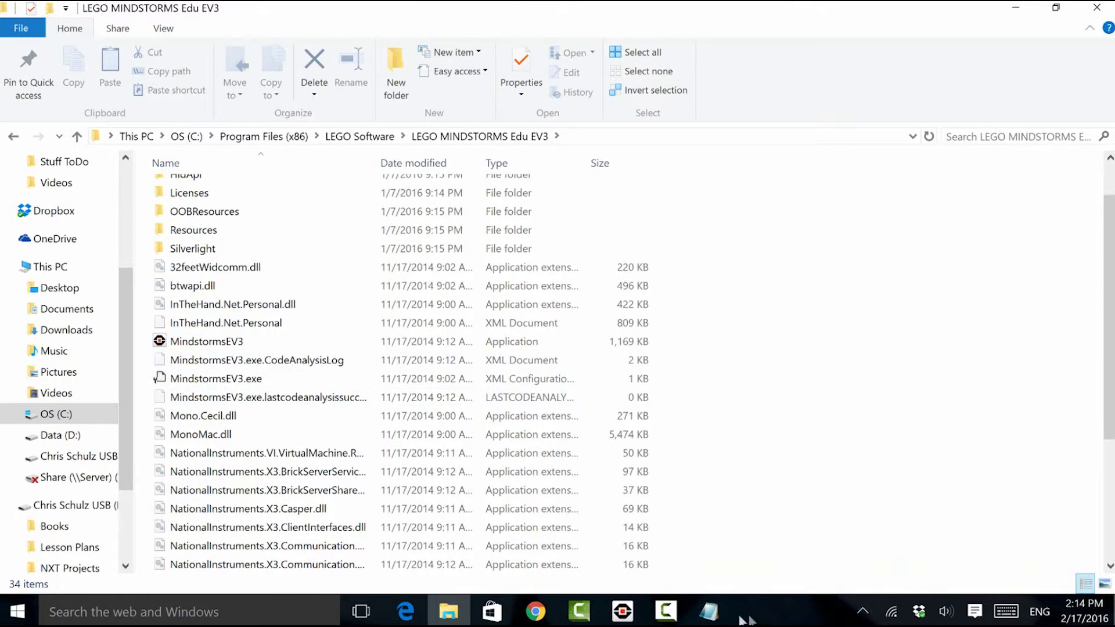
left_click(708, 611)
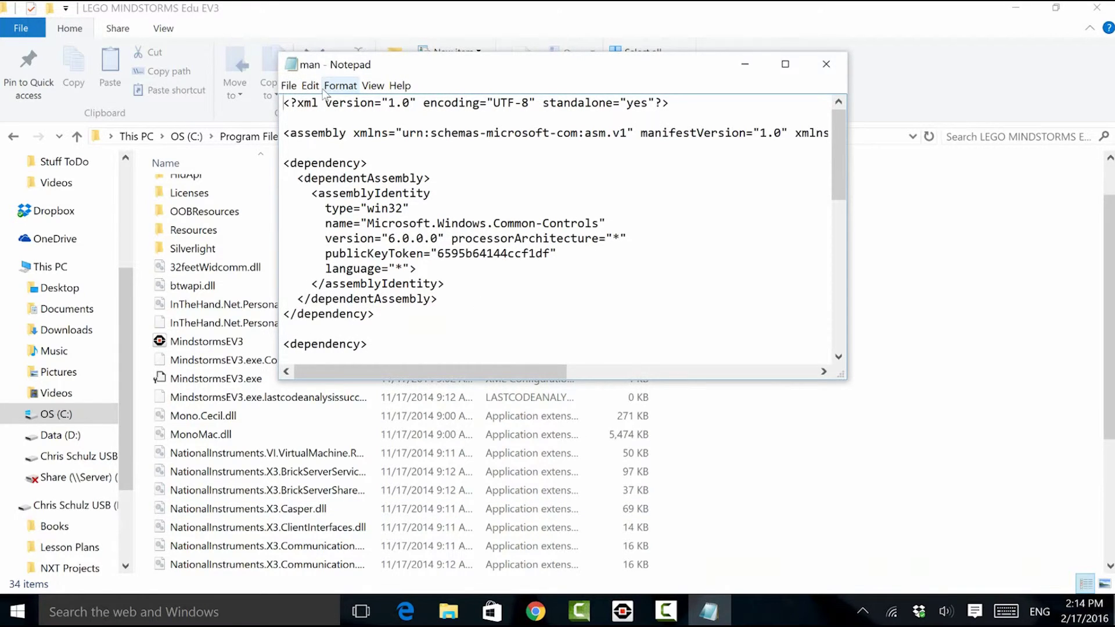
Start Save As with file type All Files and the name MindstormsEV3.exe.manifest
left_click(288, 85)
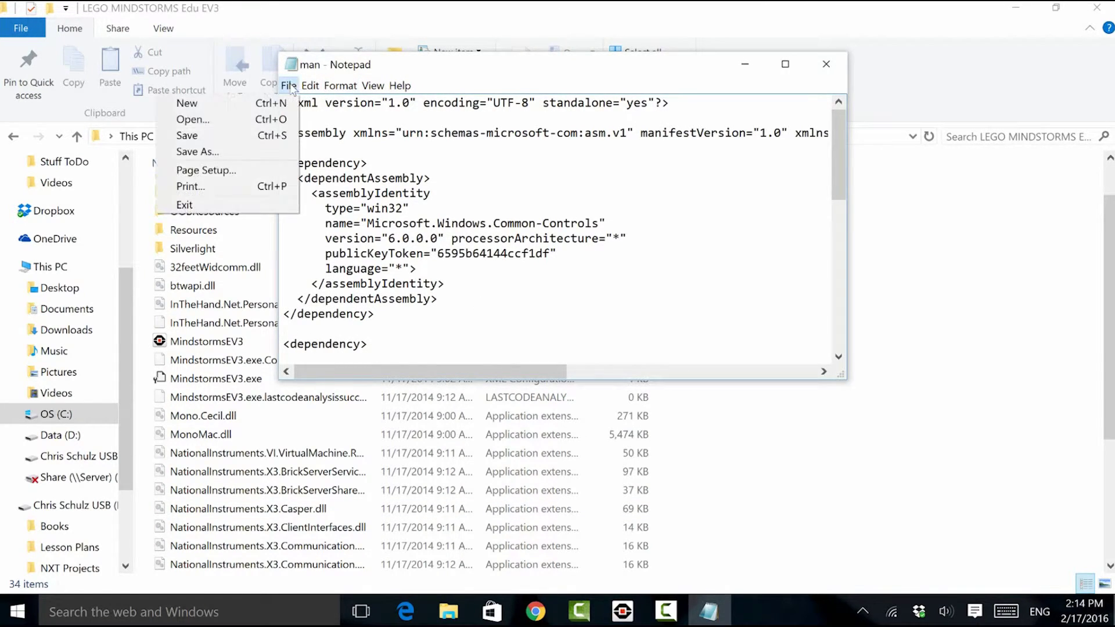
left_click(259, 151)
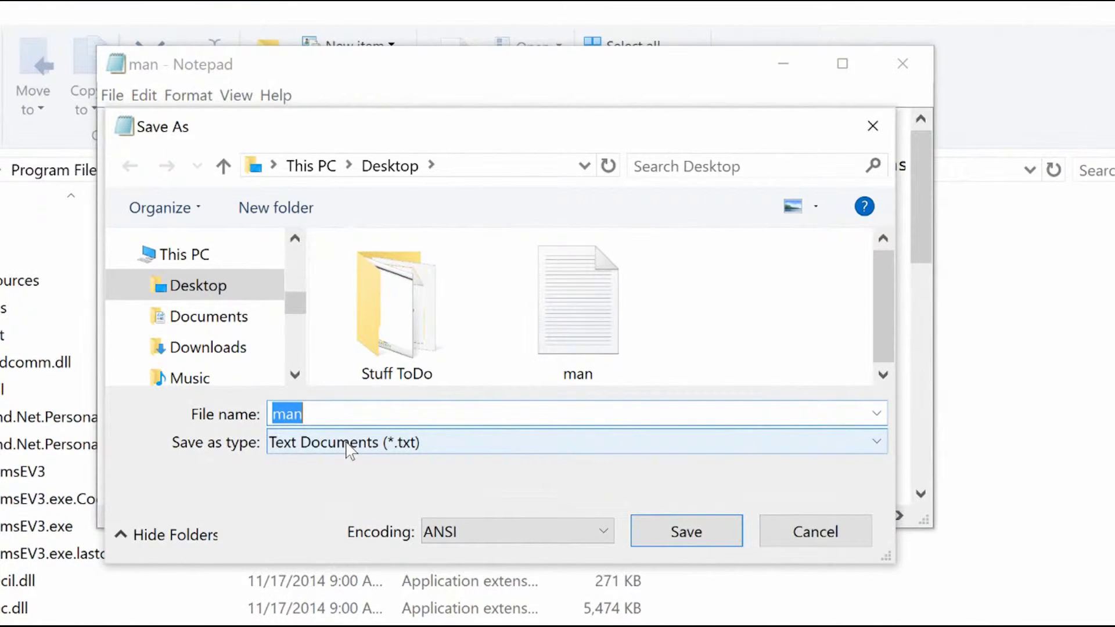
left_click(348, 442)
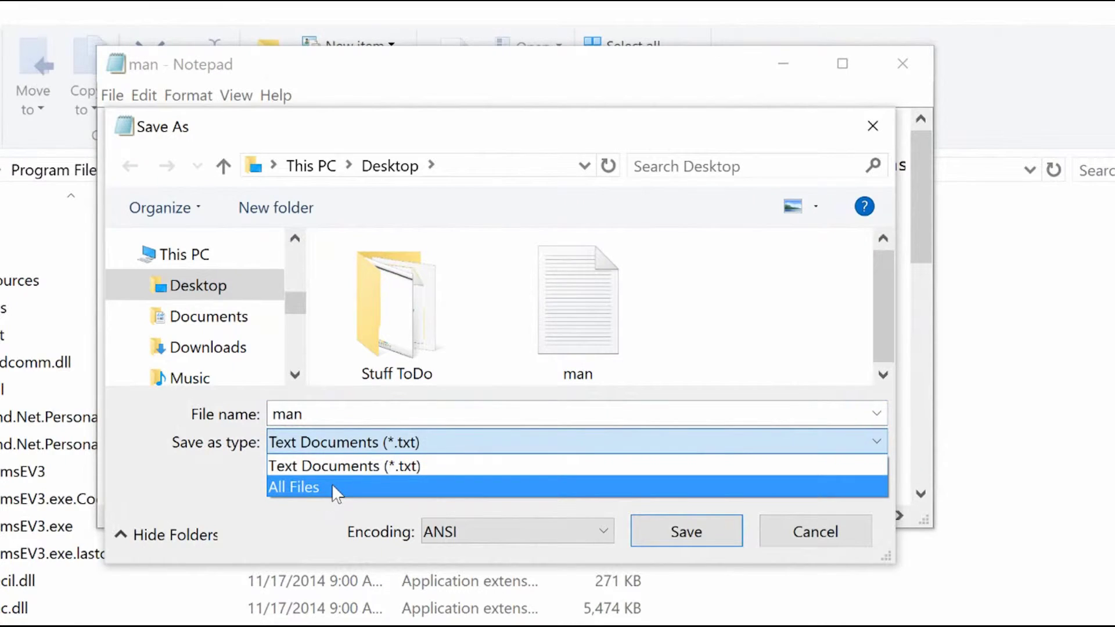
left_click(332, 483)
double_click(337, 413)
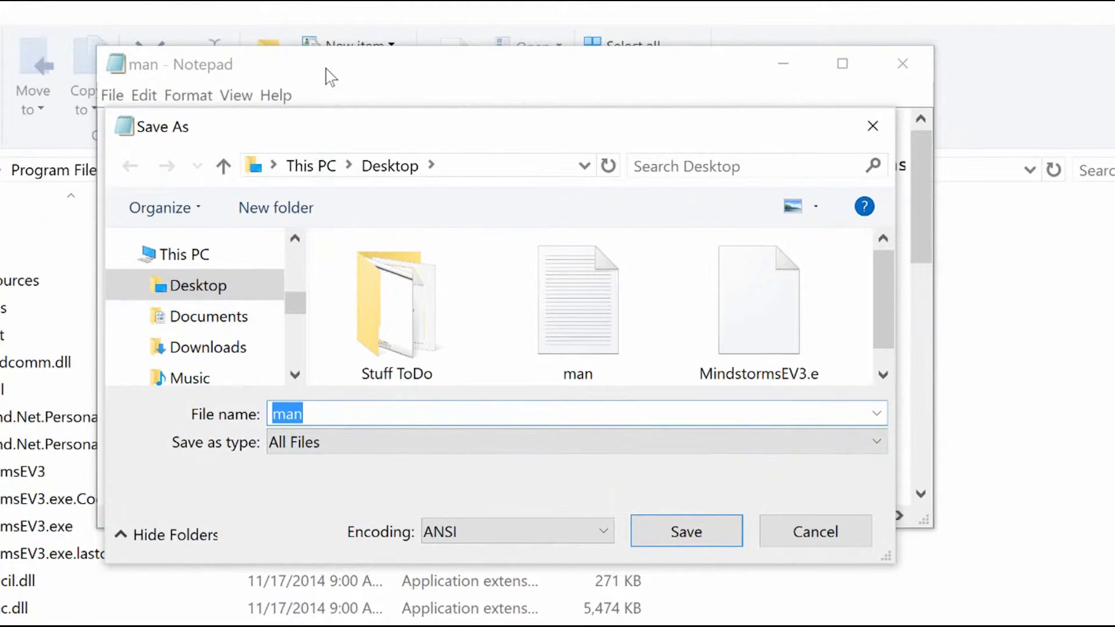
left_click(591, 107)
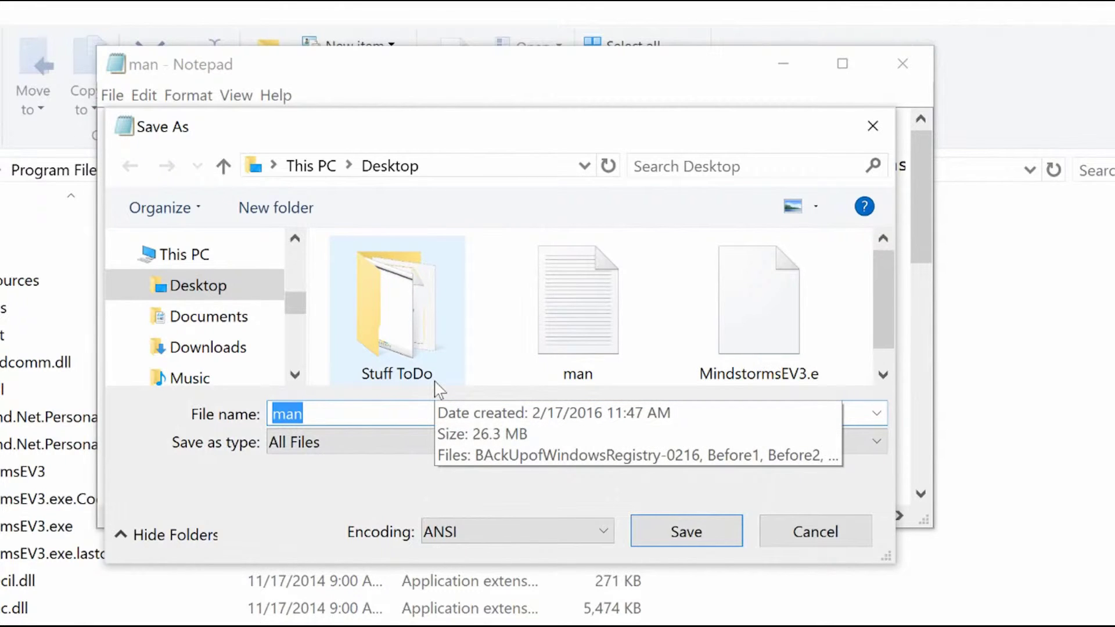
type("Mind")
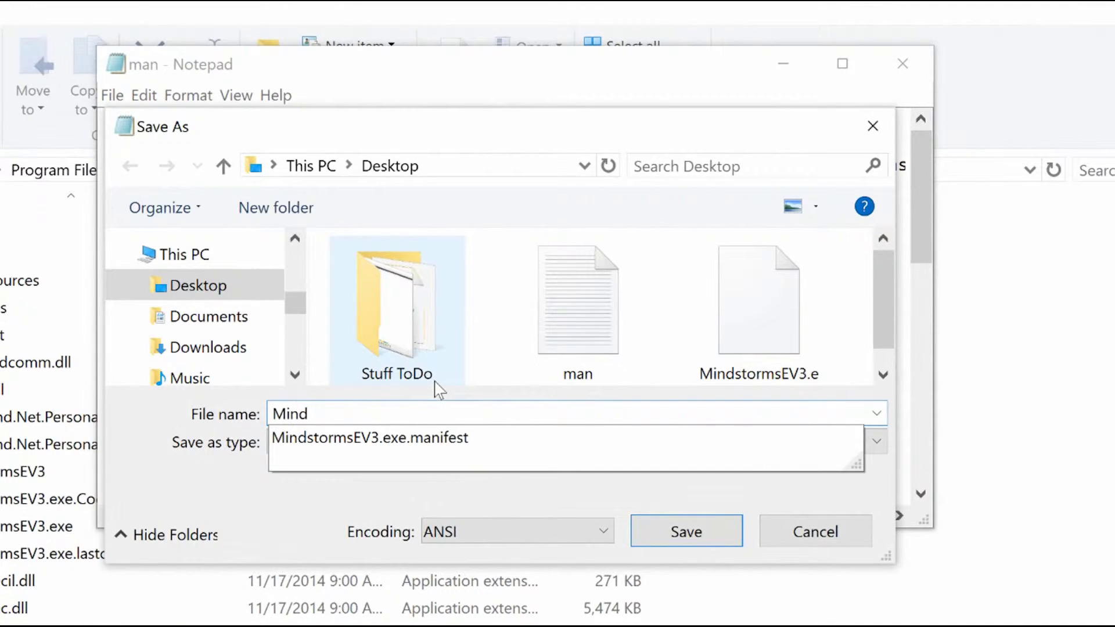
key("Down")
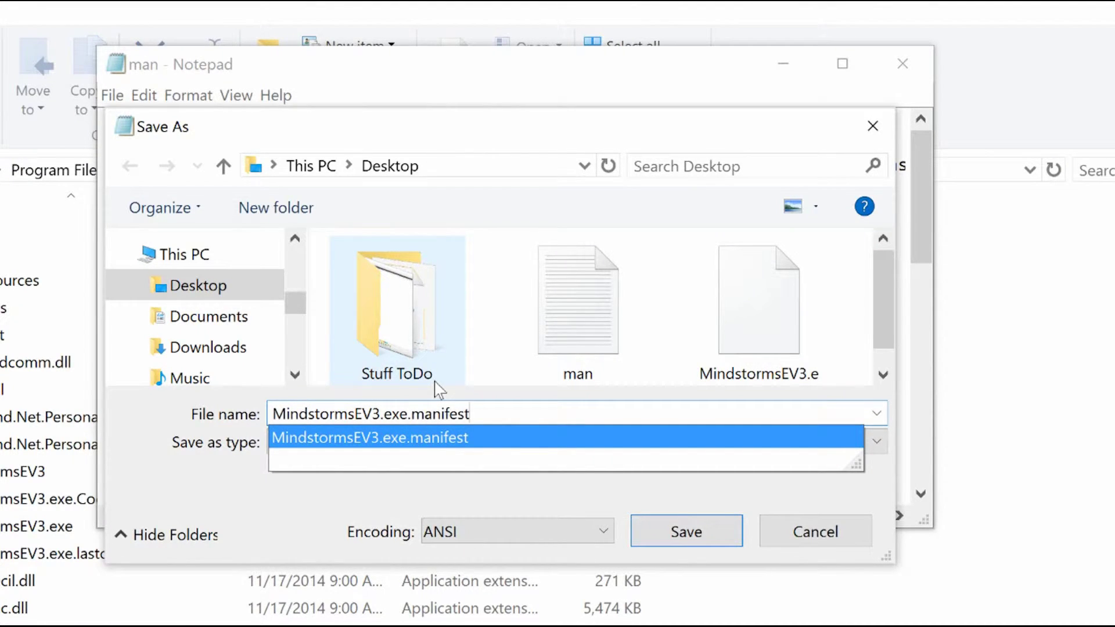
Save it to the Desktop, replacing the existing manifest, and close Notepad
left_click(718, 534)
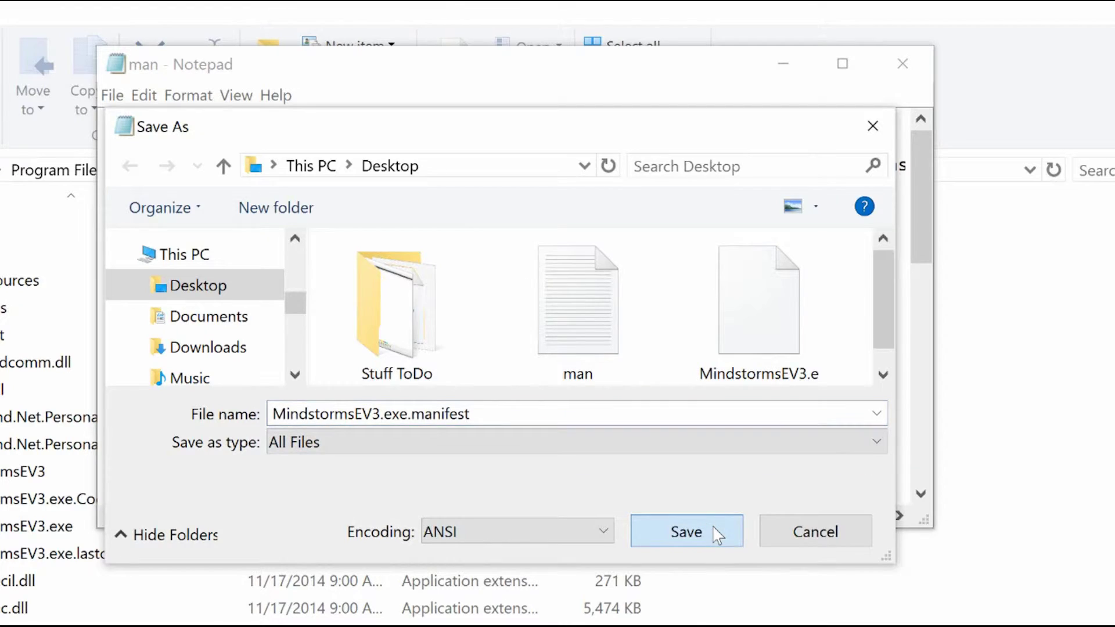
left_click(718, 534)
left_click(580, 425)
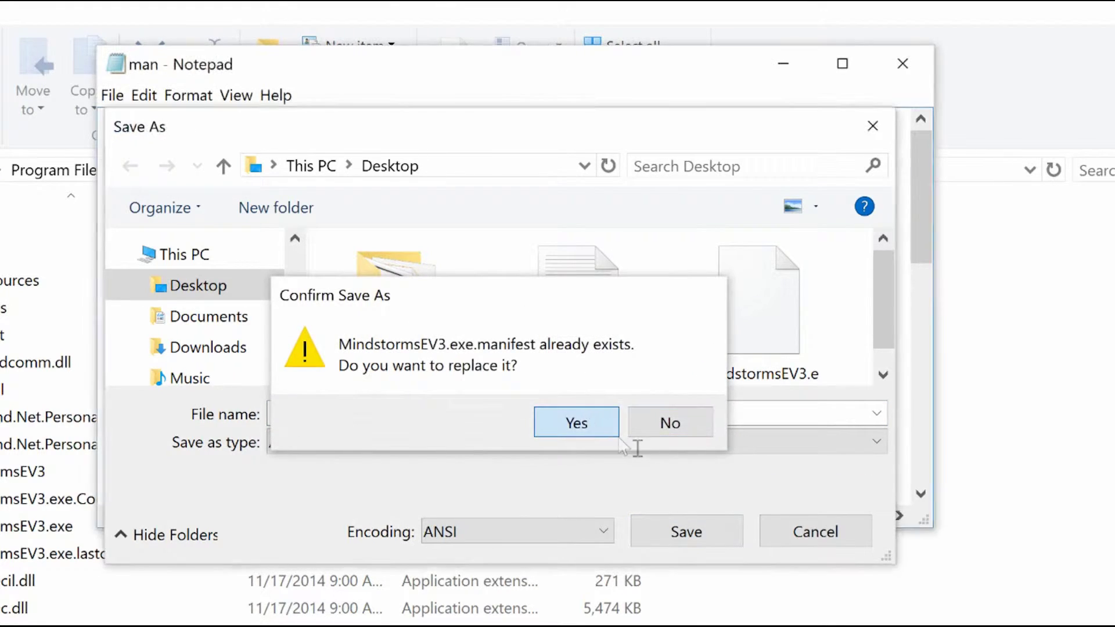
left_click(899, 60)
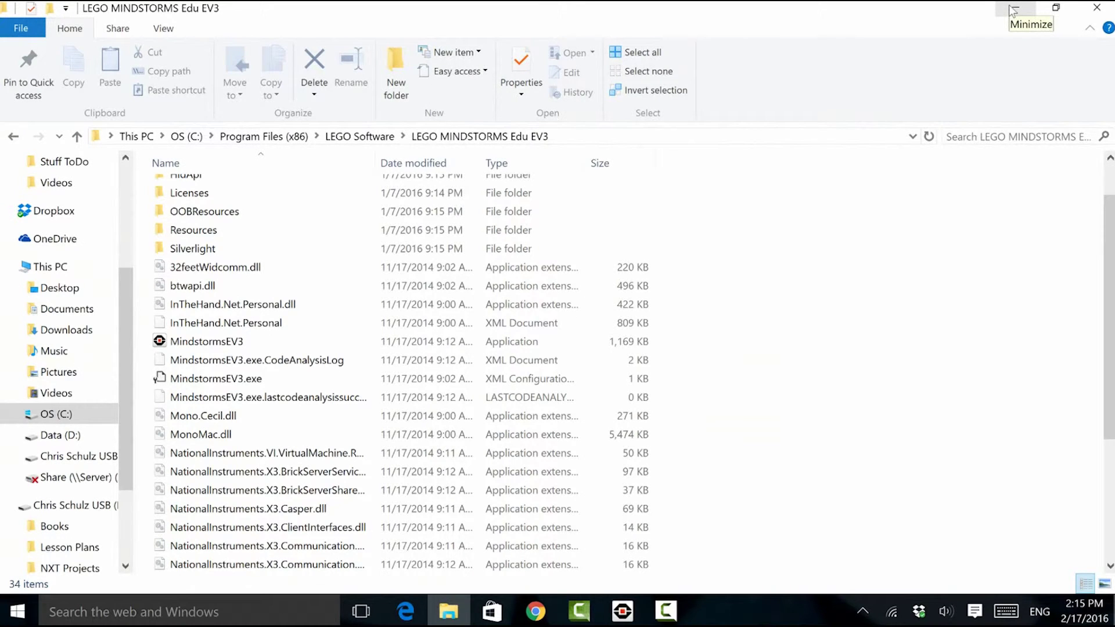
Drag the desktop MindstormsEV3.exe.manifest into the LEGO MINDSTORMS Edu EV3 folder, granting administrator permission
left_click(1055, 9)
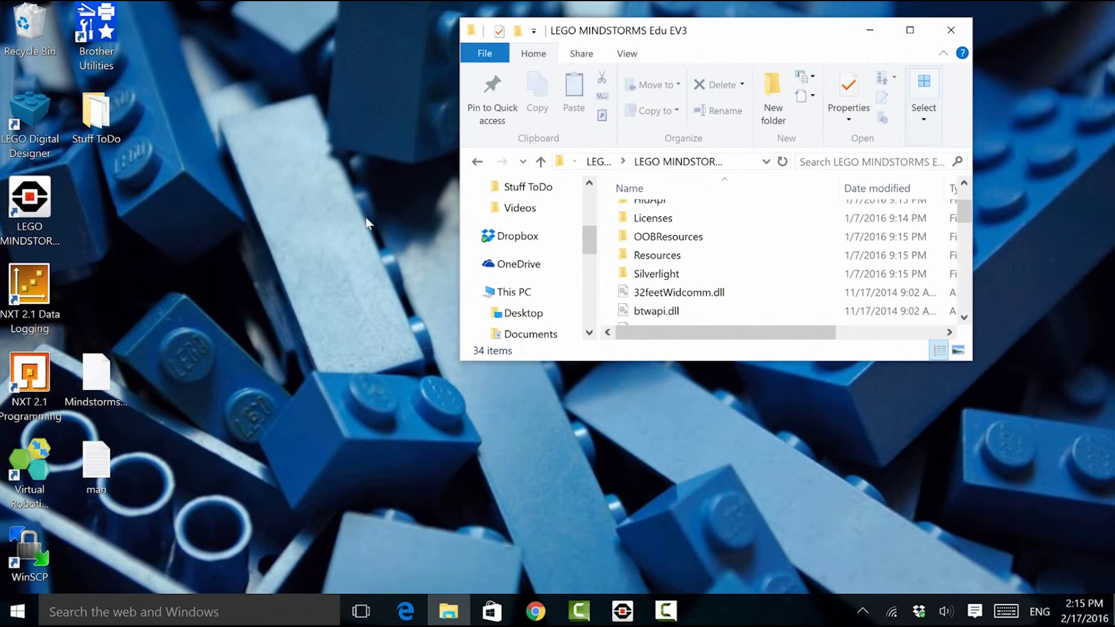
left_click(90, 402)
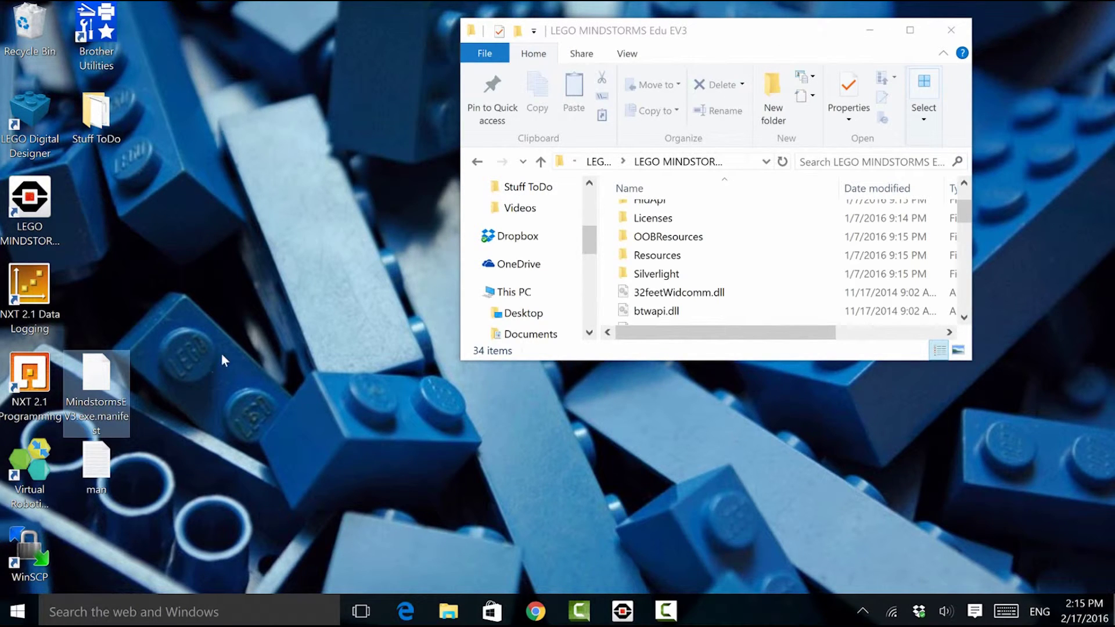
left_click_drag(129, 367, 680, 163)
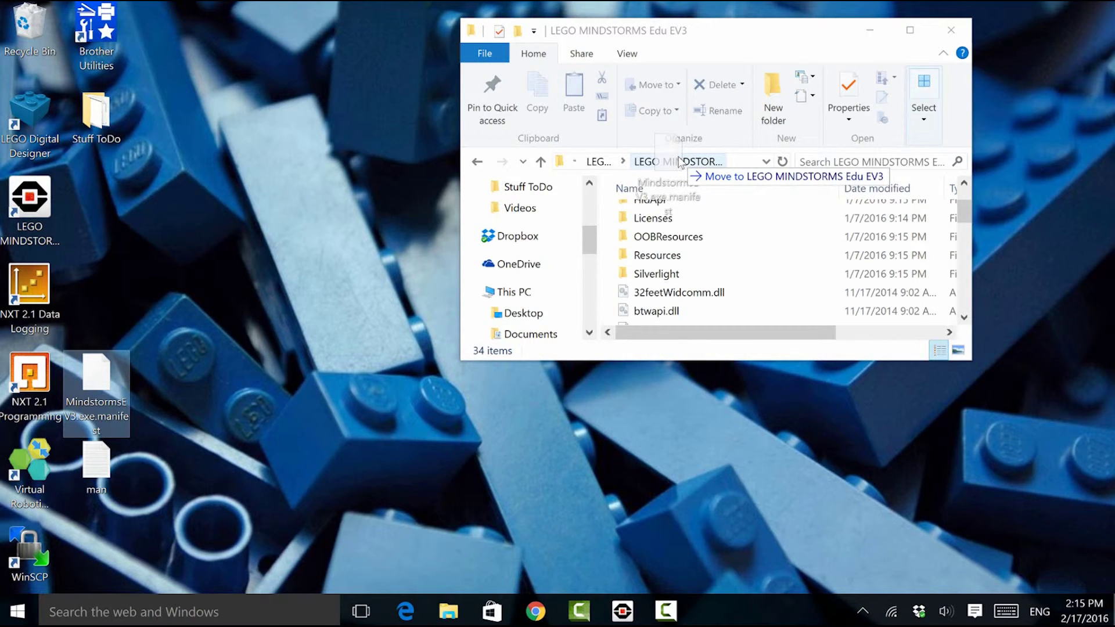
left_click_drag(680, 163, 681, 162)
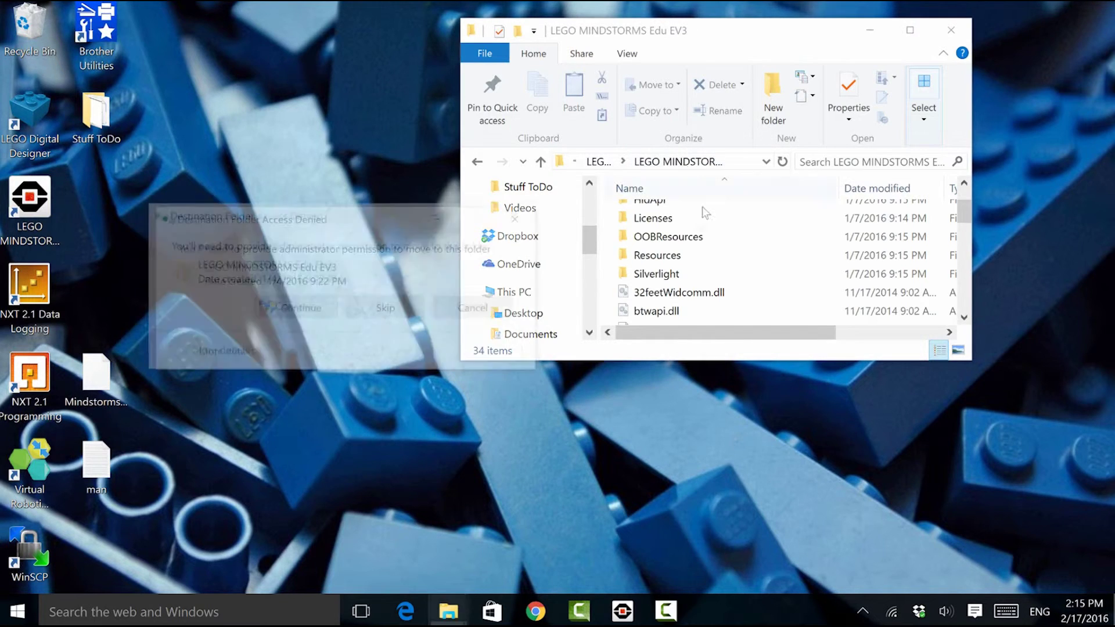
left_click(272, 304)
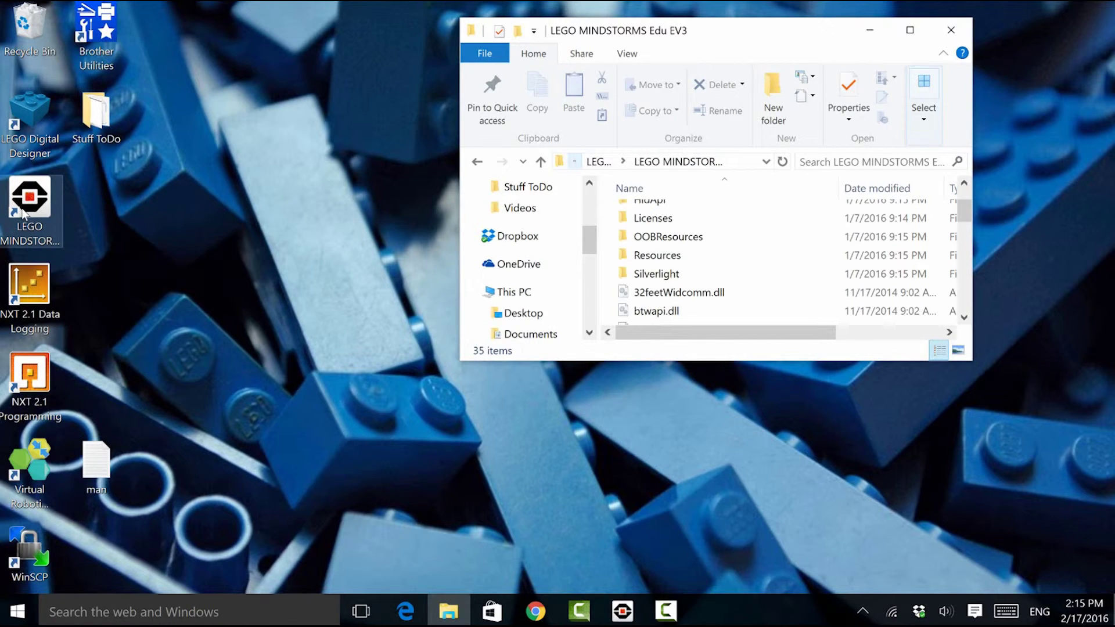
double_click(23, 213)
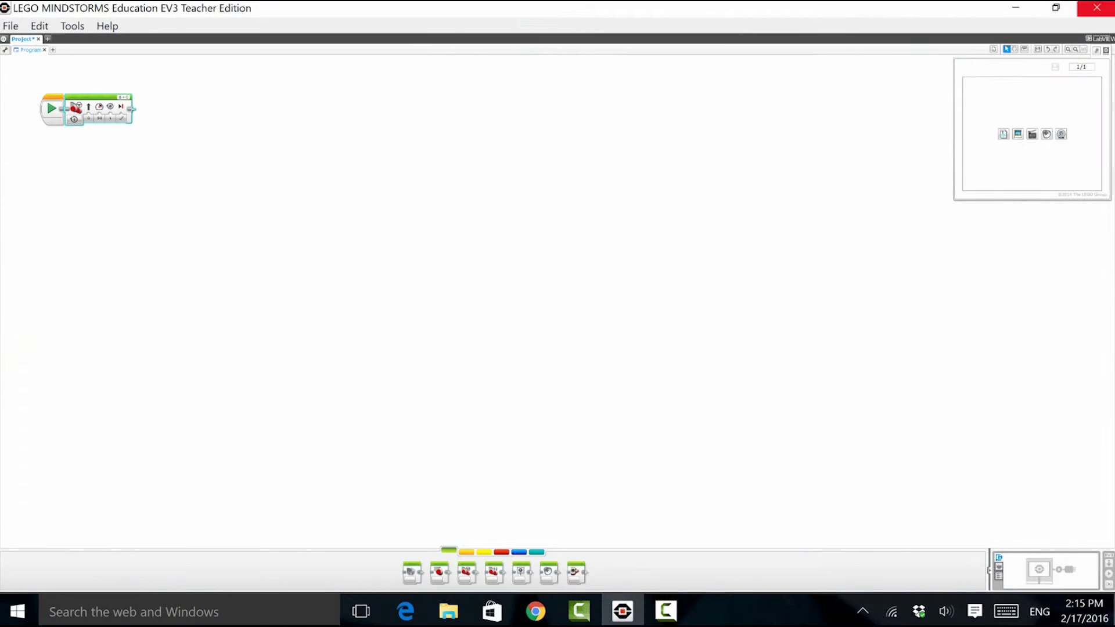
Restart the EV3 software, then add a Large Motor block after Start in a new project
left_click(1096, 8)
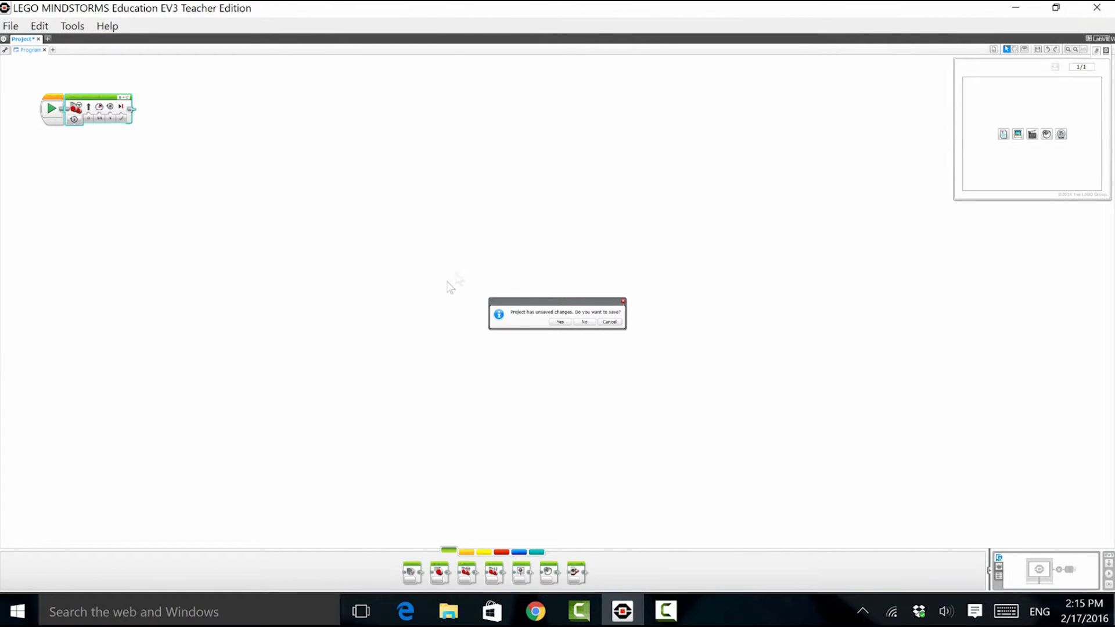
left_click(582, 322)
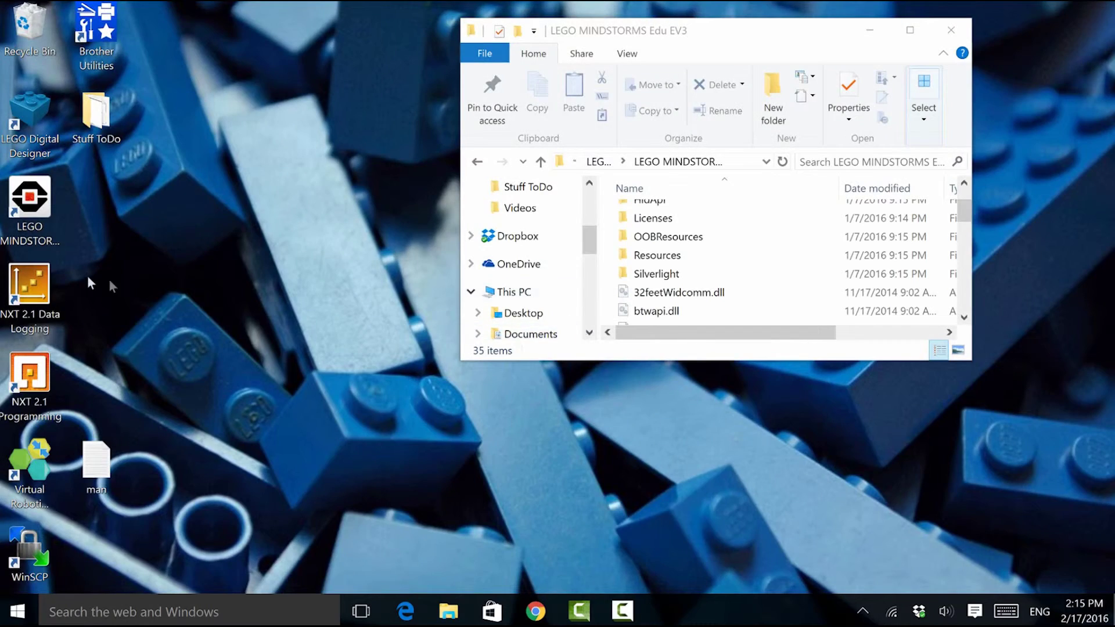
double_click(44, 207)
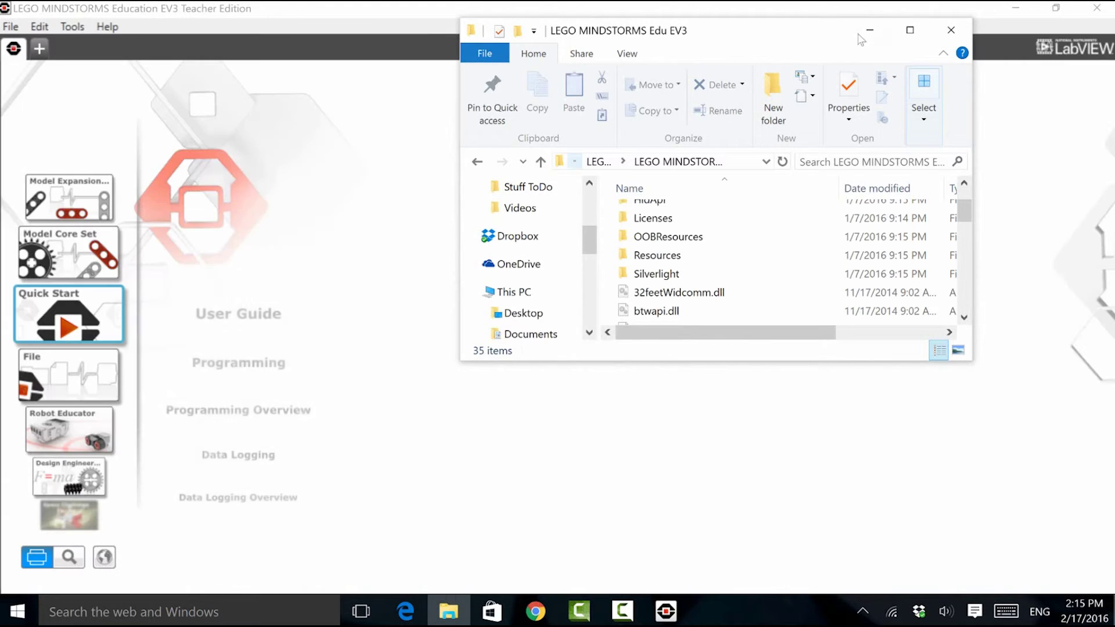
left_click(951, 30)
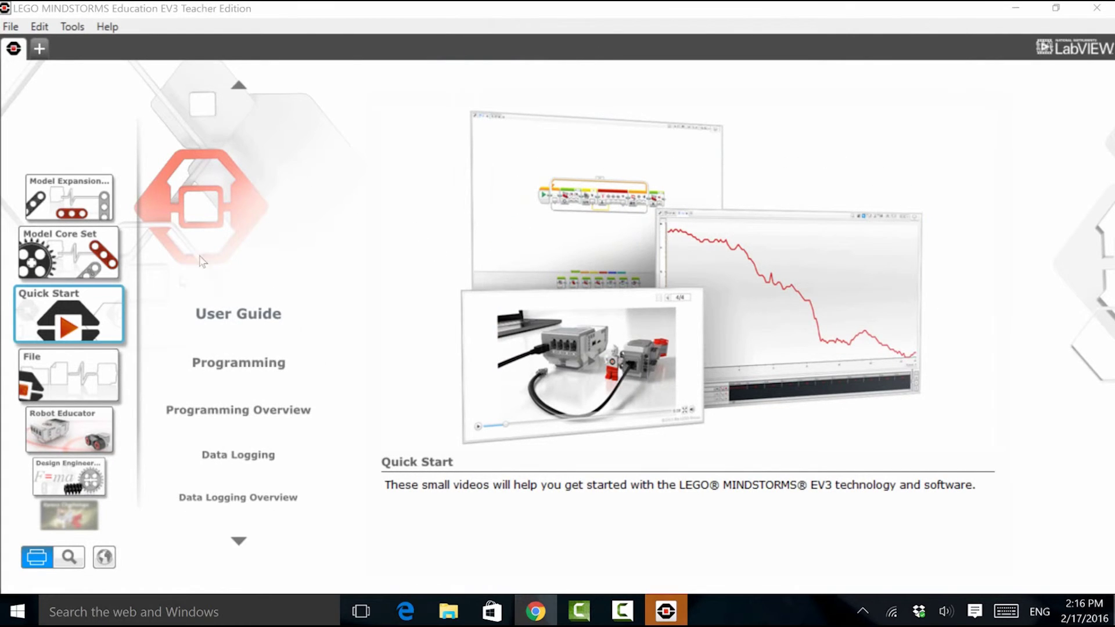
left_click(39, 48)
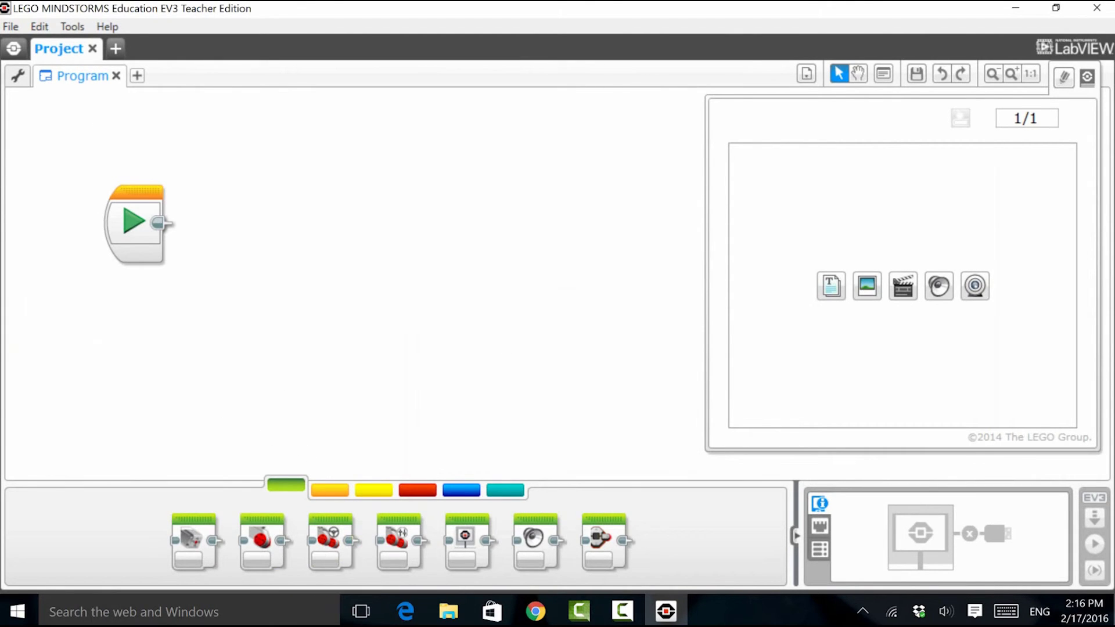
left_click_drag(261, 543, 232, 255)
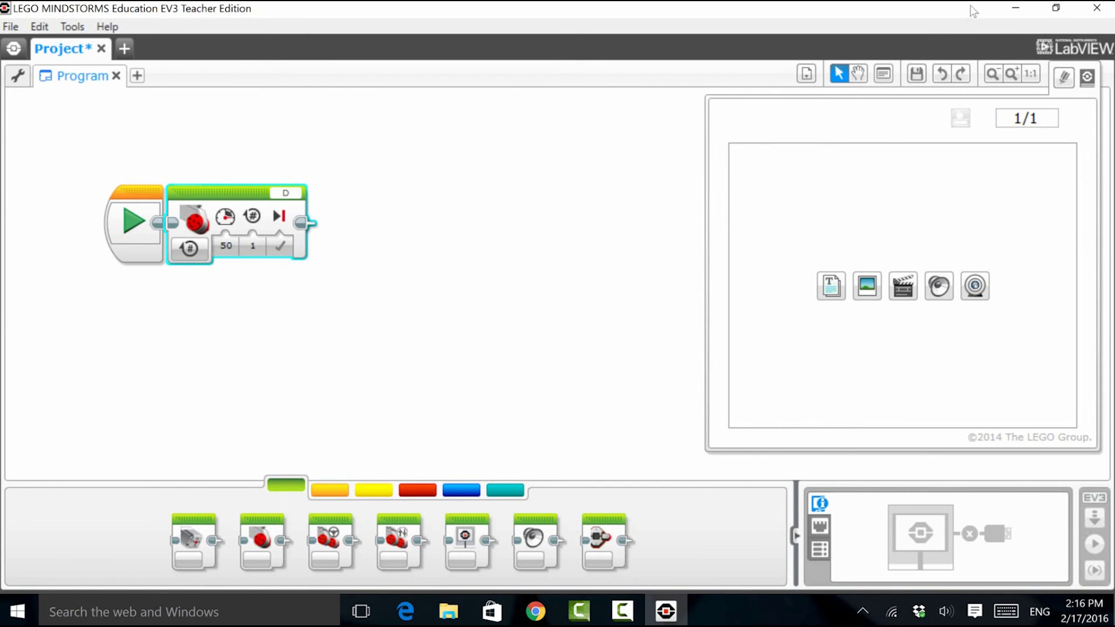
Minimize the EV3 window and select the man text file on the desktop
left_click(1016, 8)
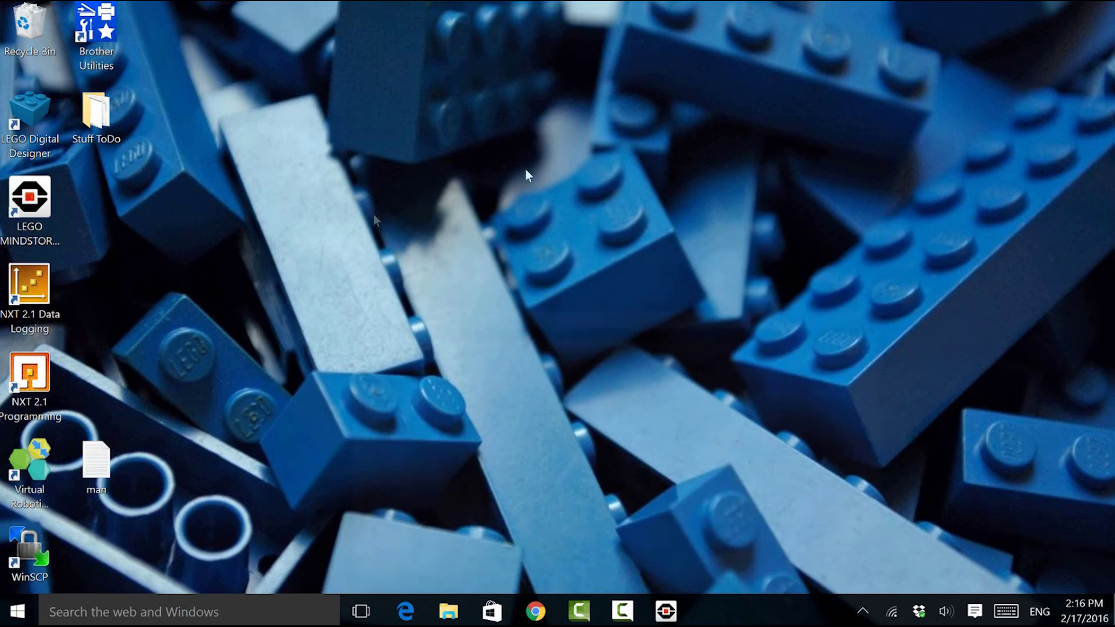
left_click(110, 468)
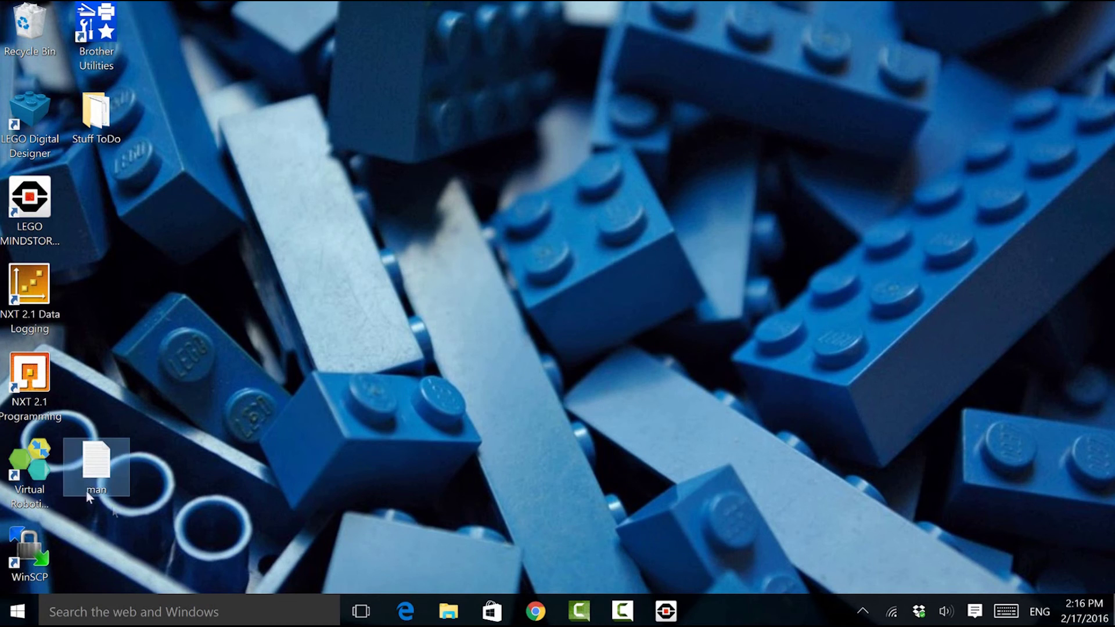